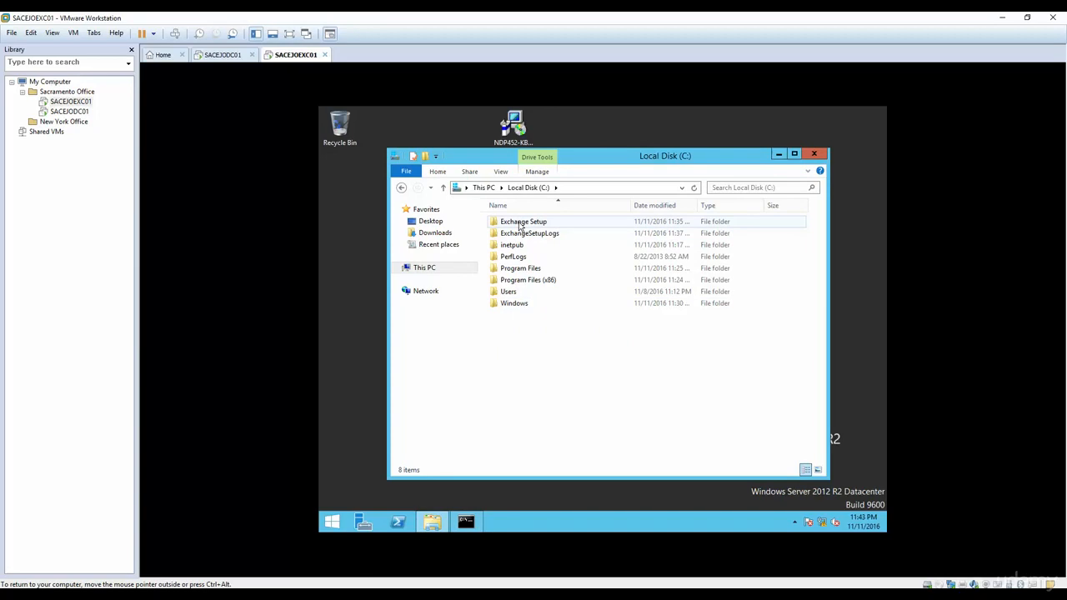
Step: Open the Exchange Setup folder on drive C: and run the Exchange2016-x64 installer package
double_click(521, 223)
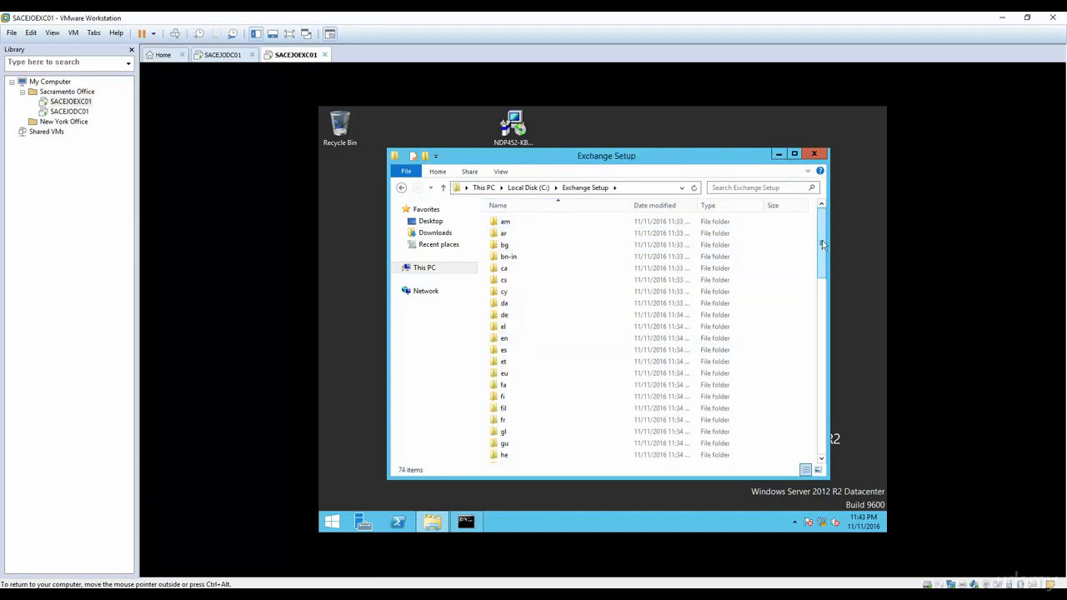
drag(823, 250, 822, 417)
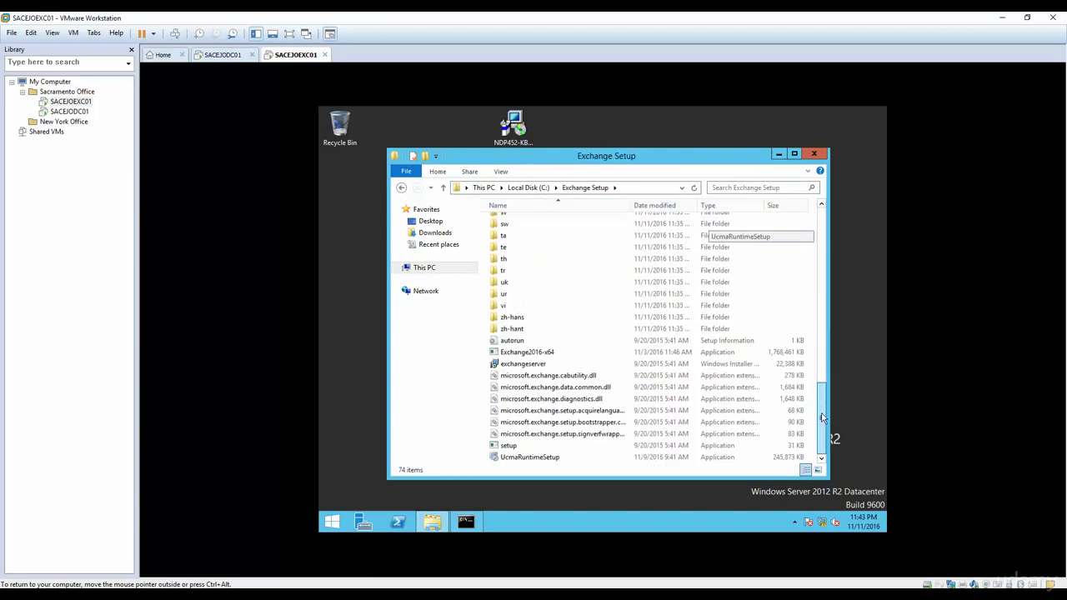
double_click(532, 354)
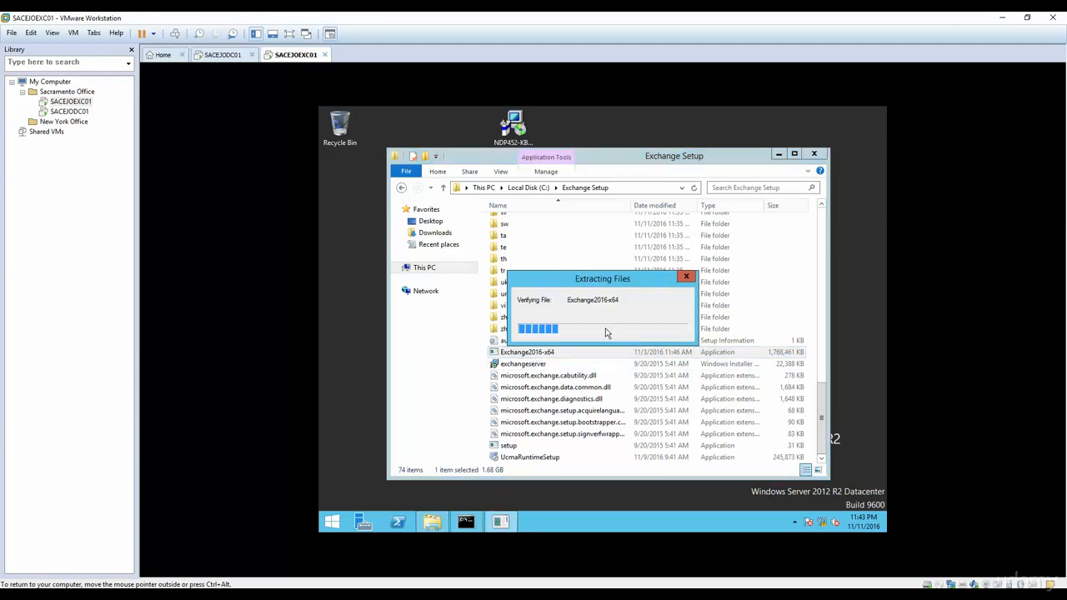
Step: Close the Extracting Files progress window, go back to Local Disk (C:), and close File Explorer
click(686, 276)
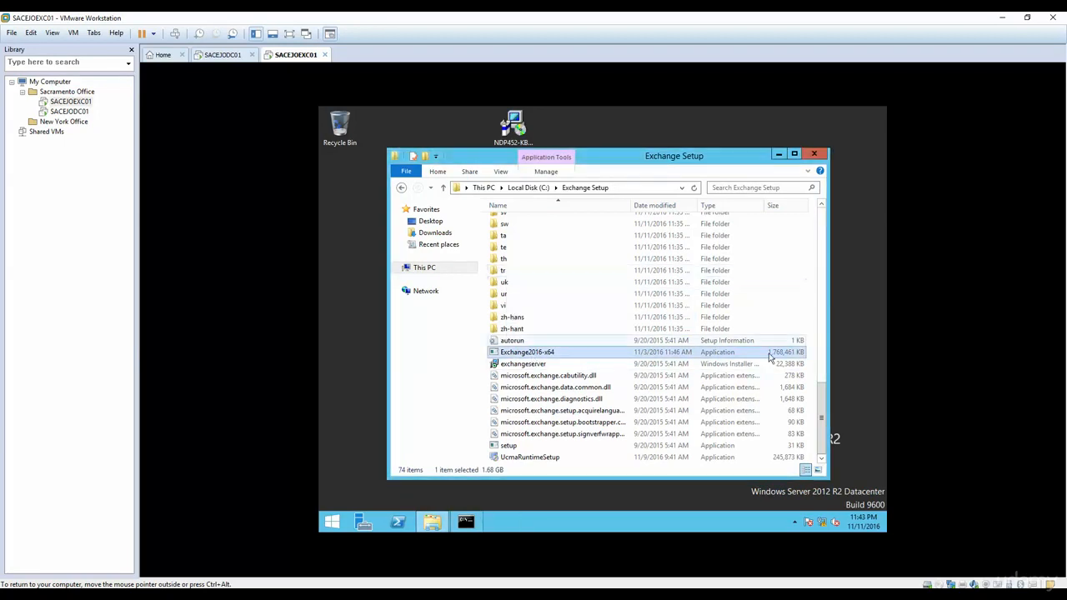
drag(824, 416, 817, 460)
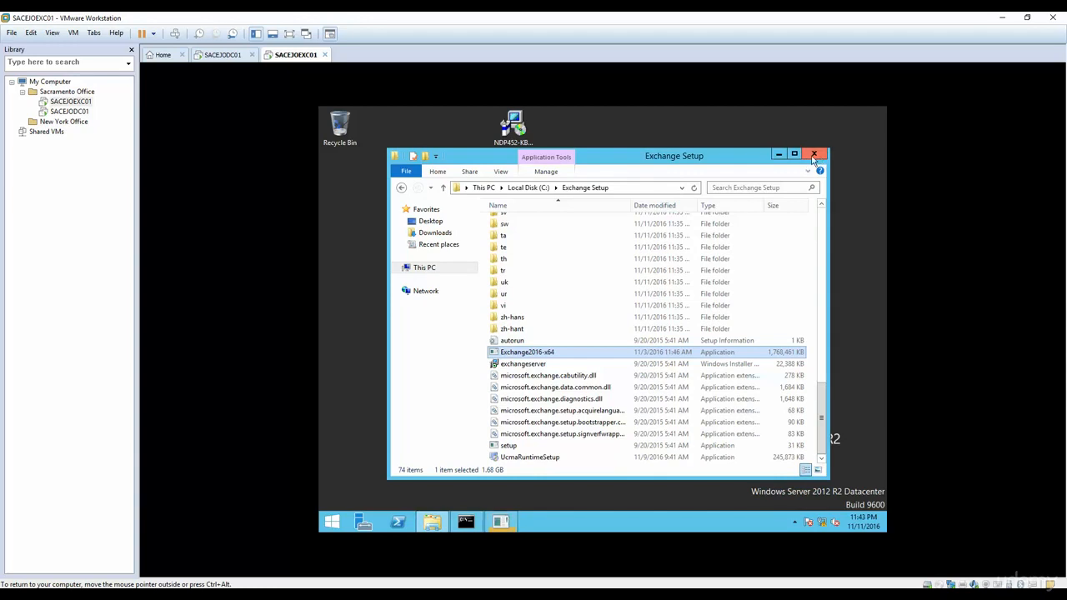
click(516, 190)
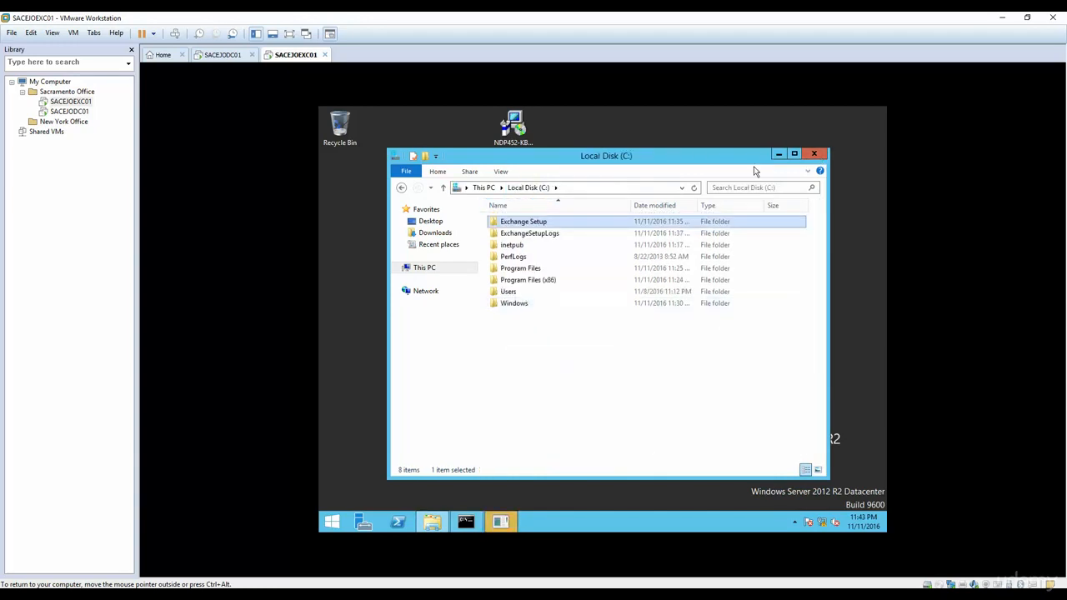
click(814, 154)
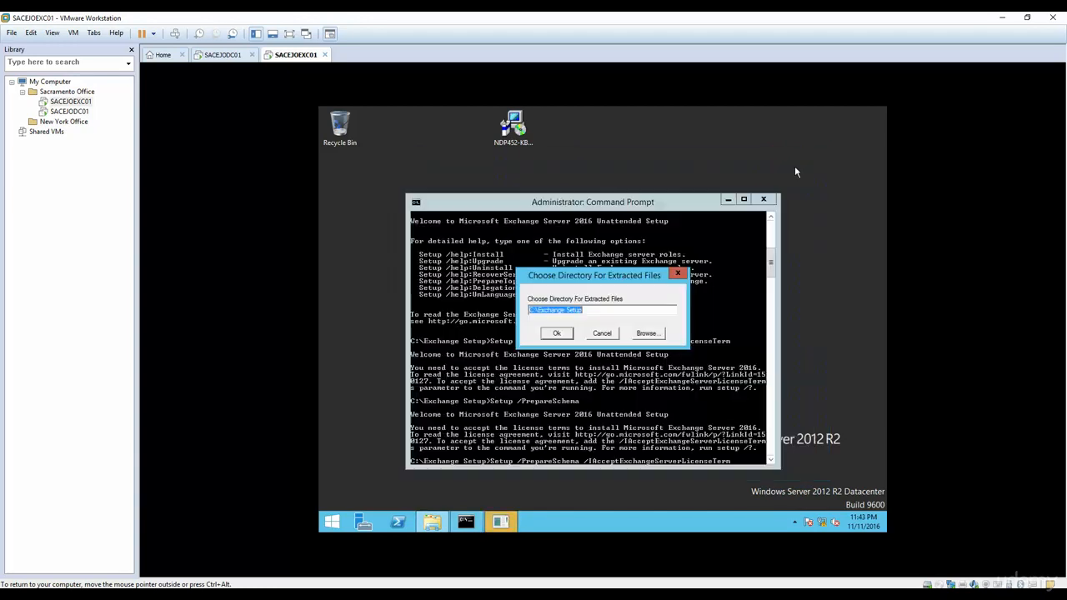
Step: Cancel the extraction, dismiss the error, and finish typing the Setup command with a trailing 's'
click(600, 334)
click(664, 352)
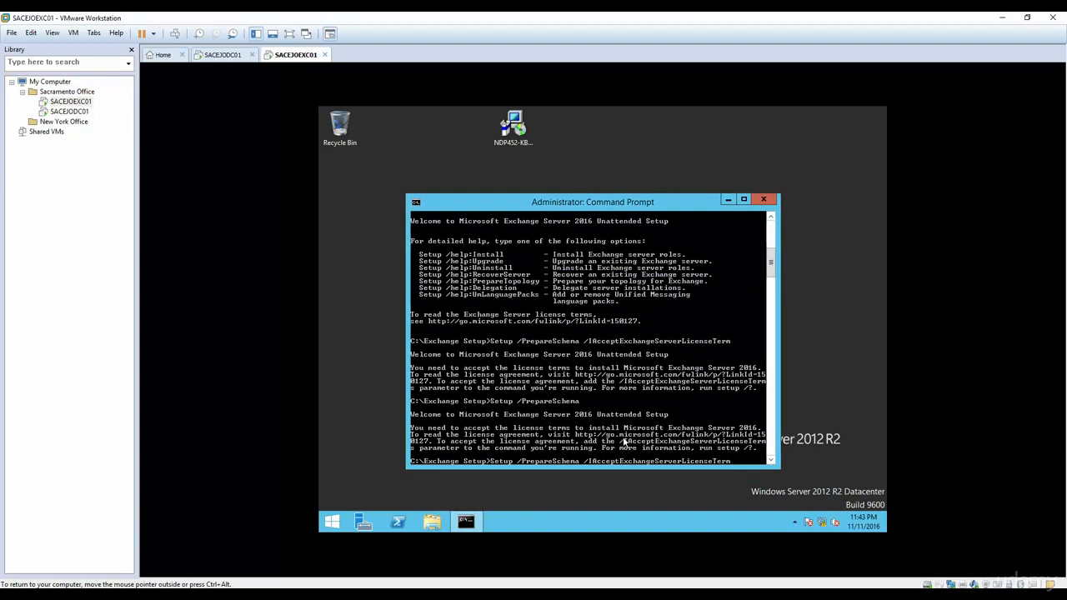
text(s)
key(BackSpace)
text(s)
Step: Copy the Setup /PrepareSchema /IAcceptExchangeServerLicenseTerms command line and close the Command Prompt
right_click(740, 462)
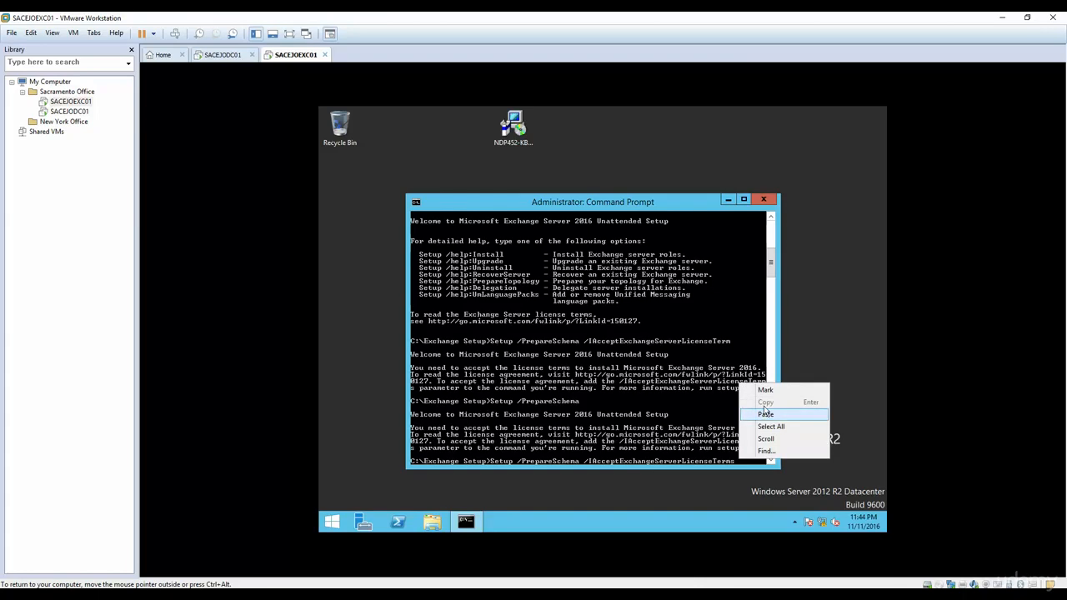
click(766, 389)
drag(739, 465, 500, 392)
right_click(501, 390)
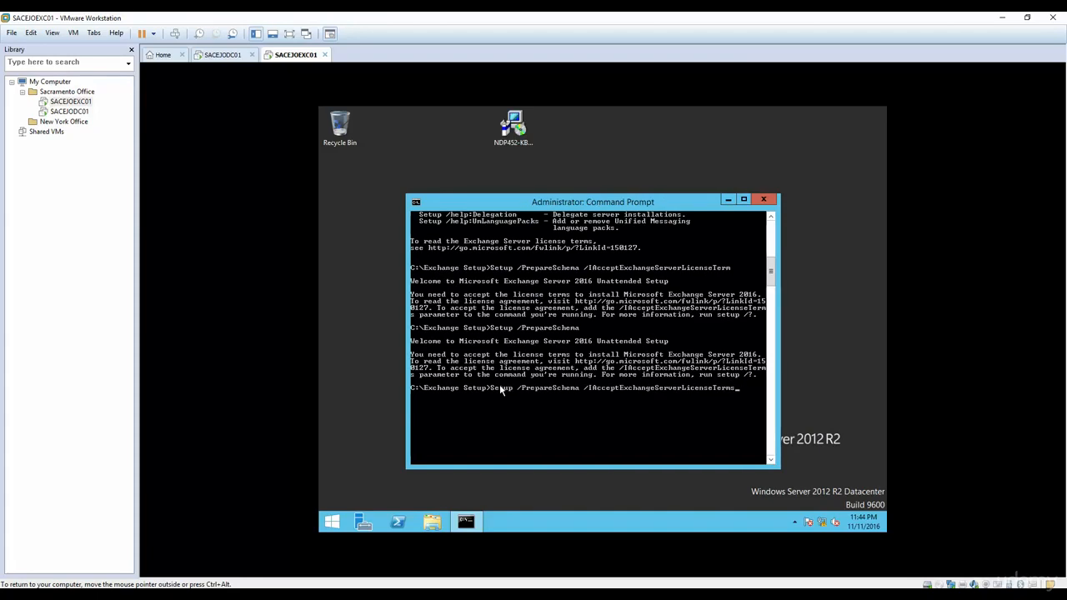
click(764, 201)
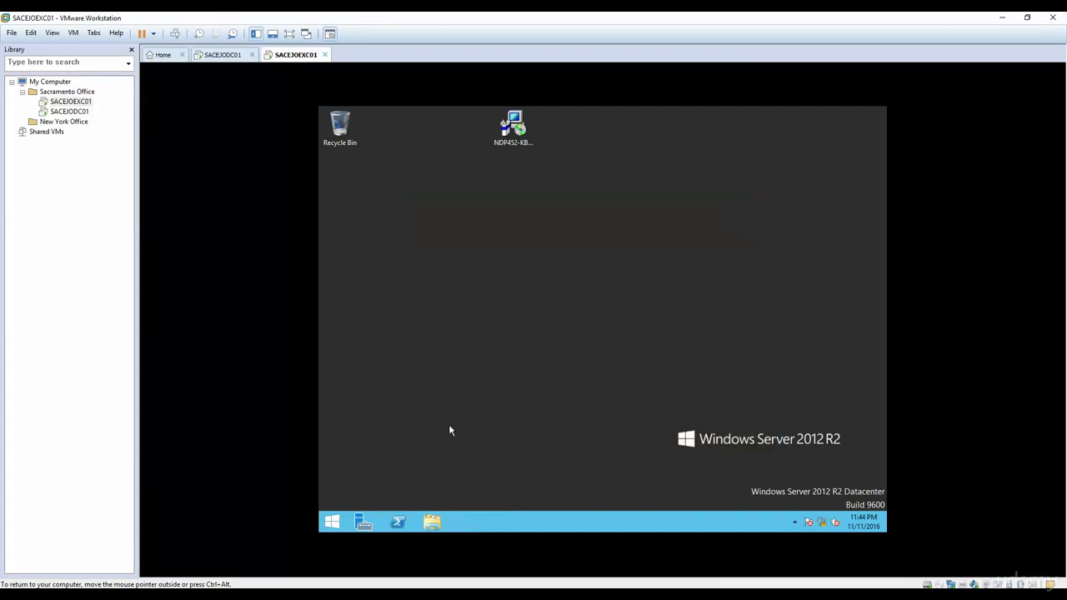
Step: Browse to C:\Exchange Setup in File Explorer, return to Local Disk (C:), and close Explorer
key(super+e)
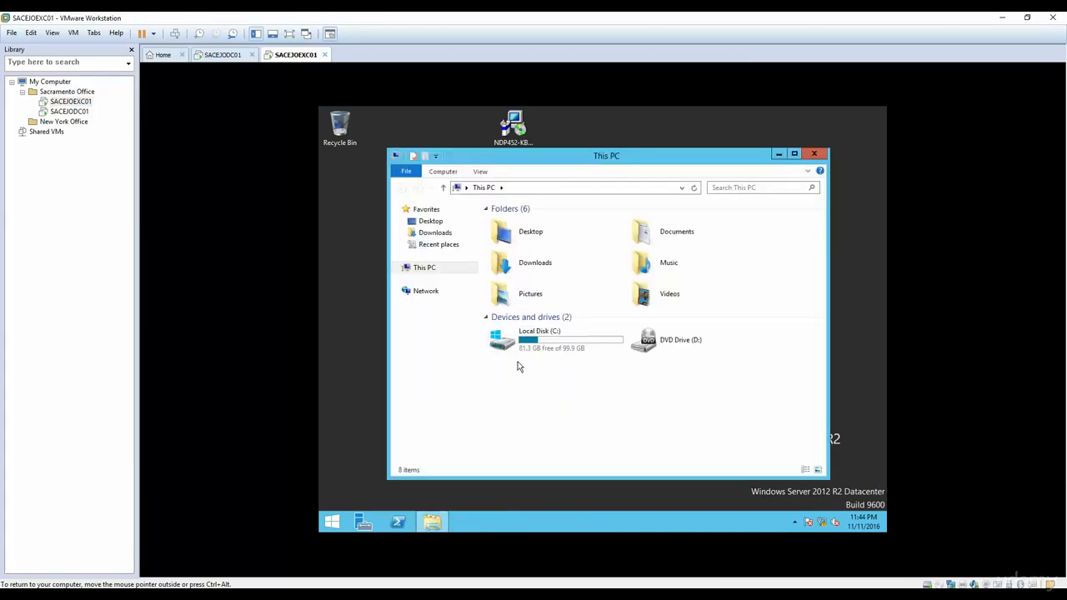
double_click(550, 338)
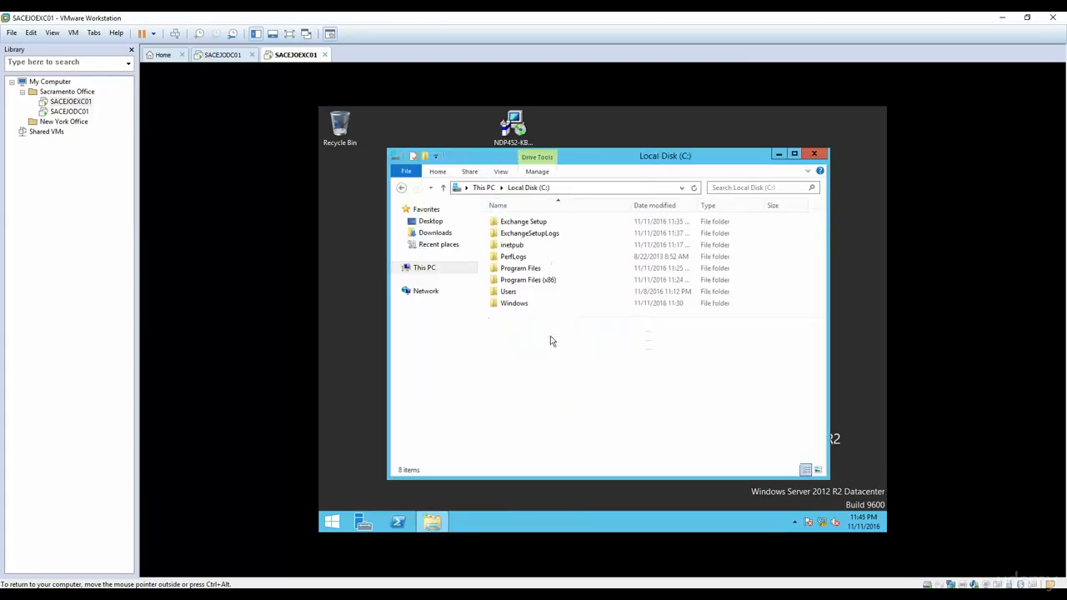
double_click(520, 222)
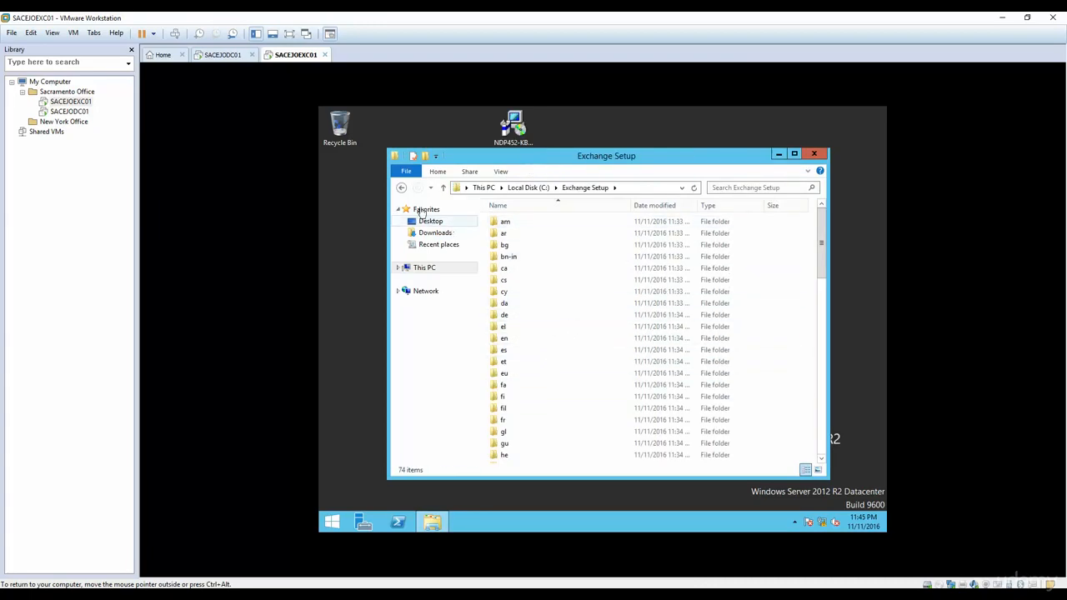
click(401, 187)
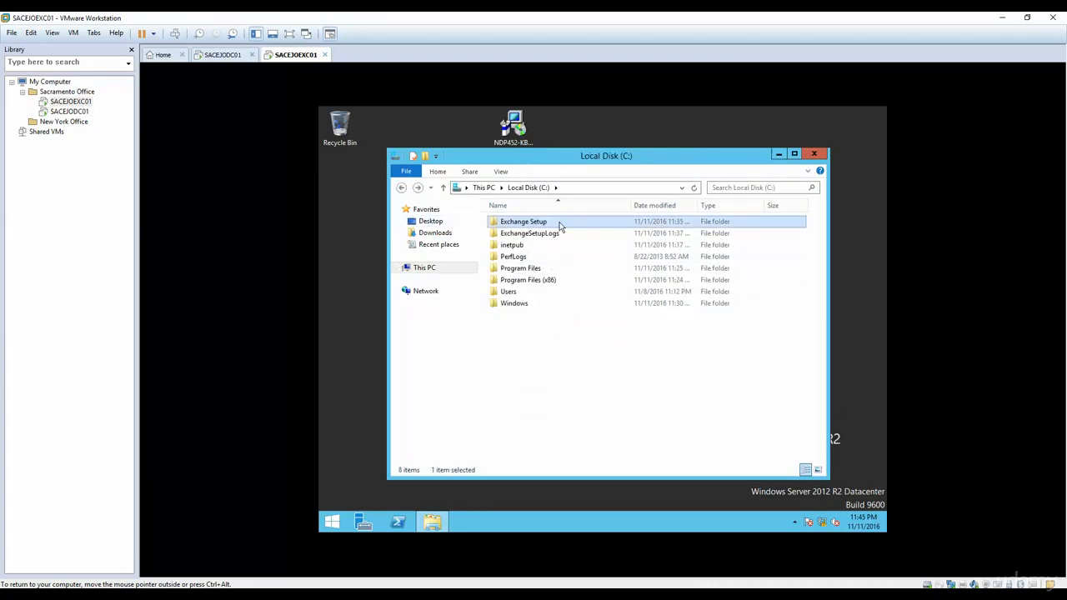
click(814, 155)
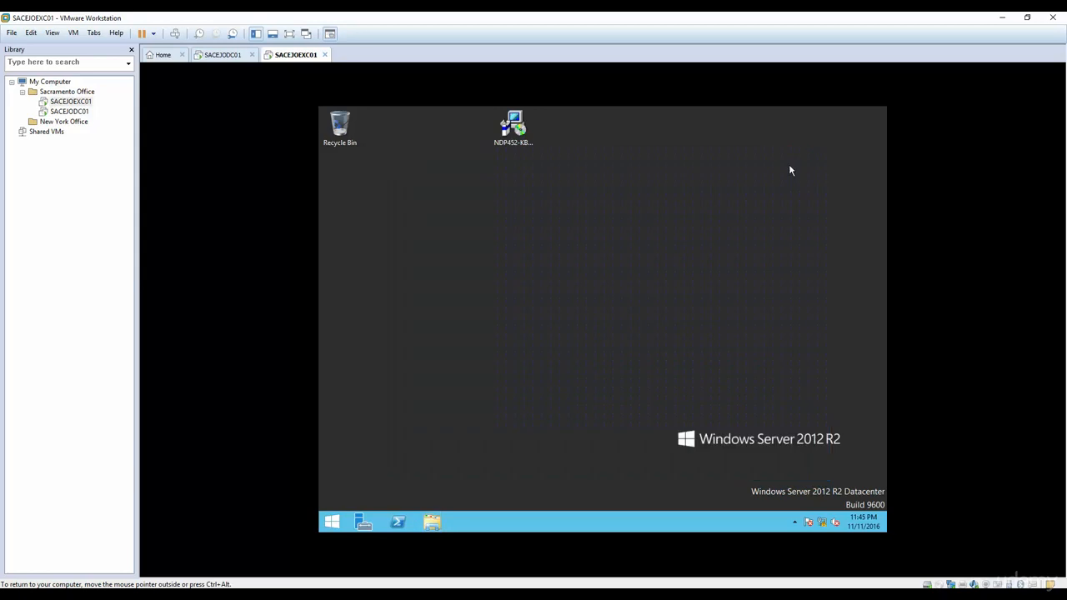
Step: Launch an administrator Command Prompt by searching 'cmd' from the Start screen
click(332, 522)
text(cmd)
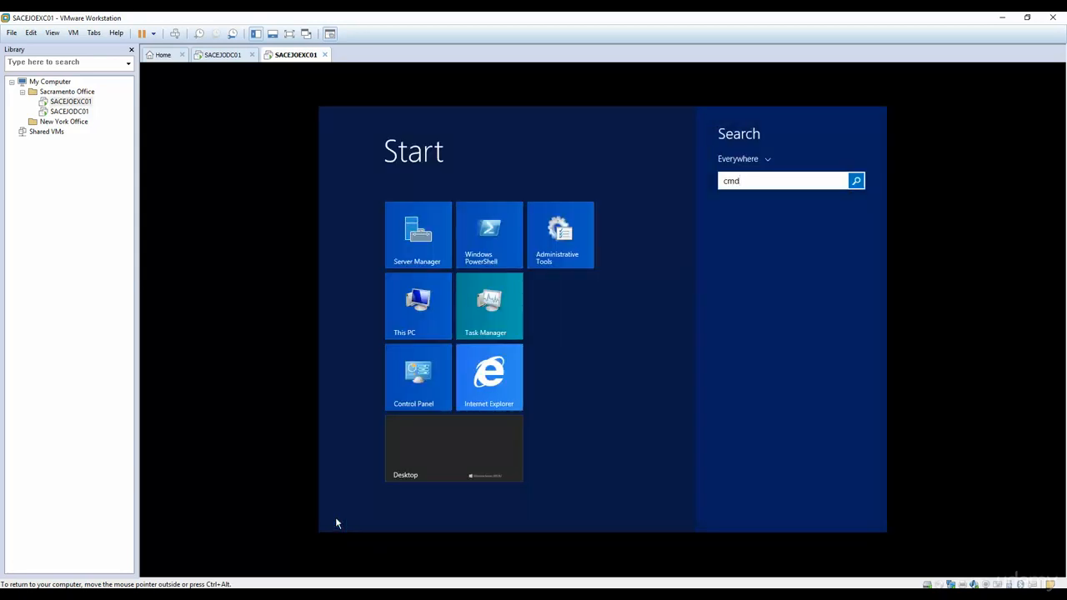
key(Return)
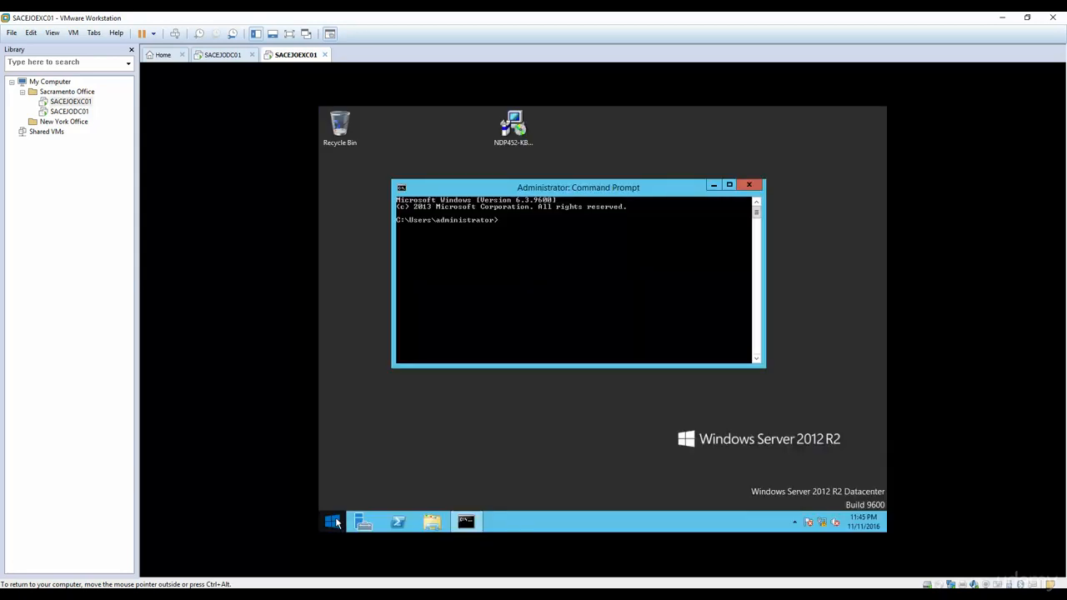
Step: Move into C:\Exchange Setup and run the pasted Setup /PrepareSchema /IAcceptExchangeServerLicenseTerms command
text(cd\)
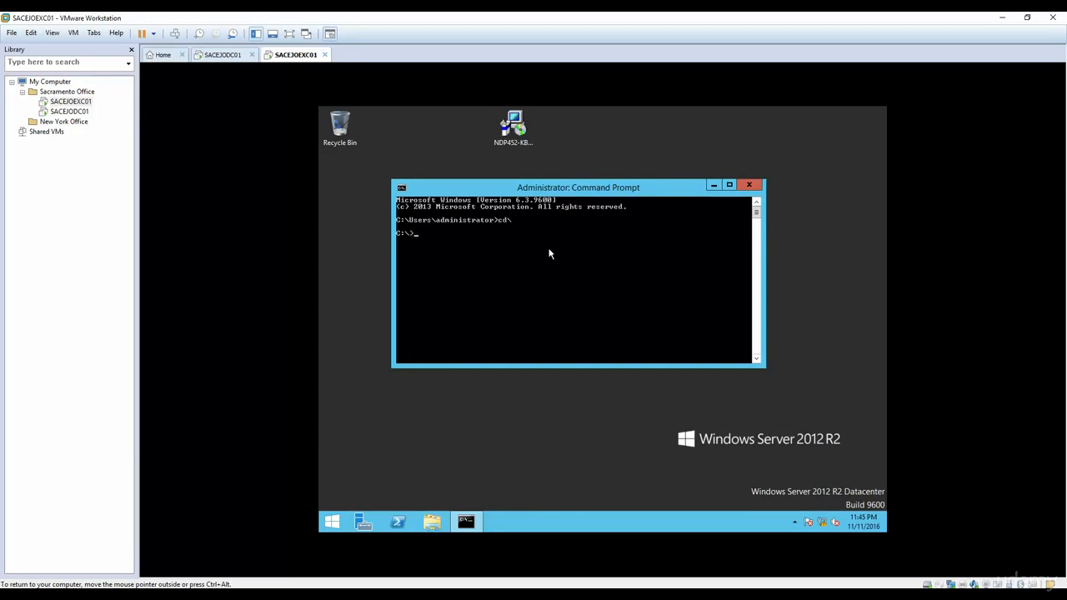
text(d e)
key(Tab)
key(Return)
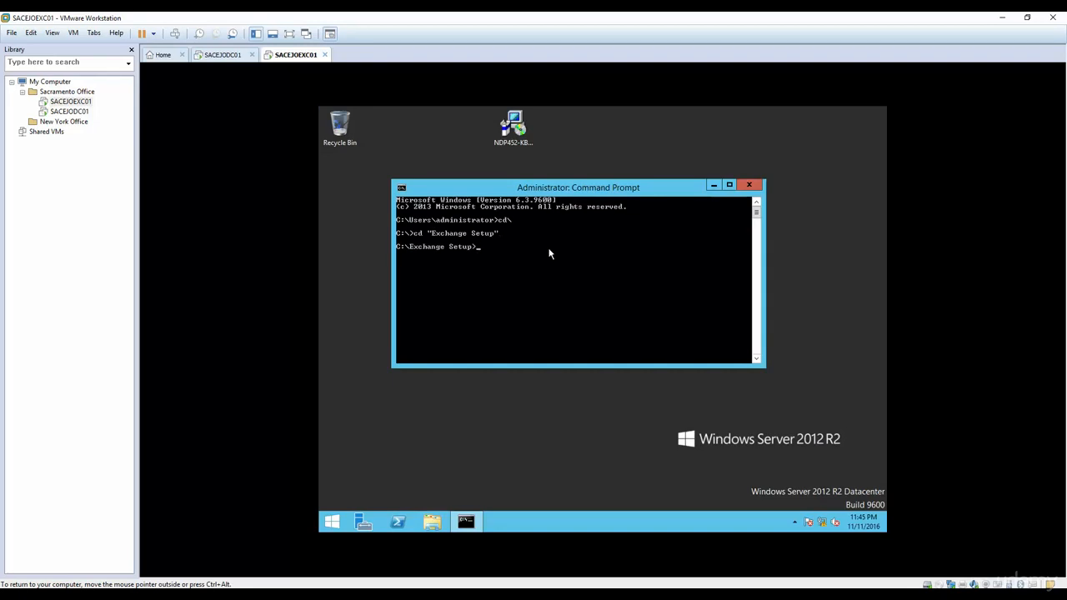
right_click(548, 253)
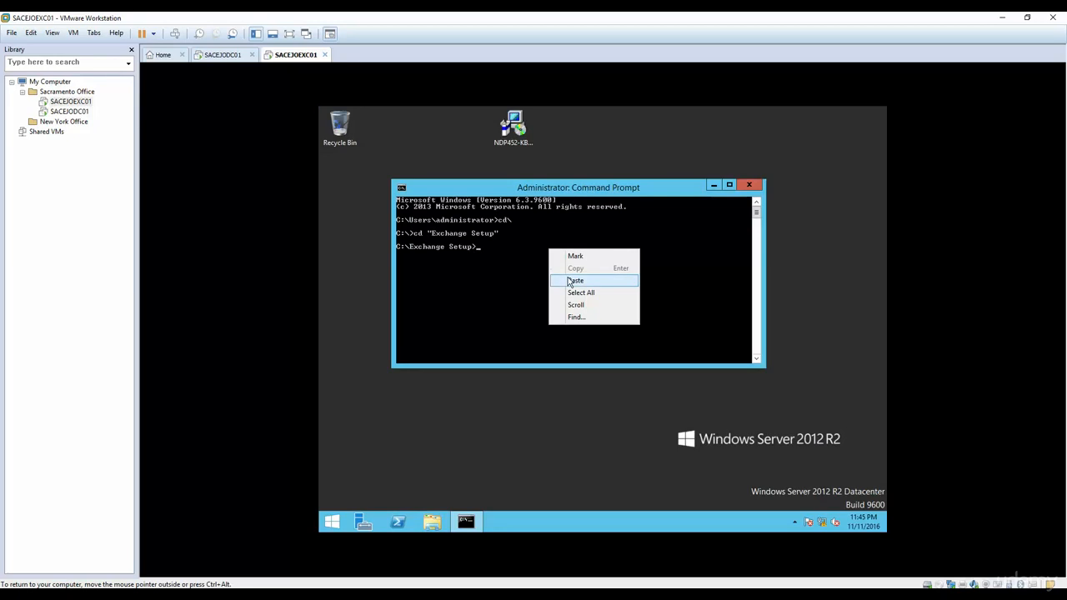
click(574, 282)
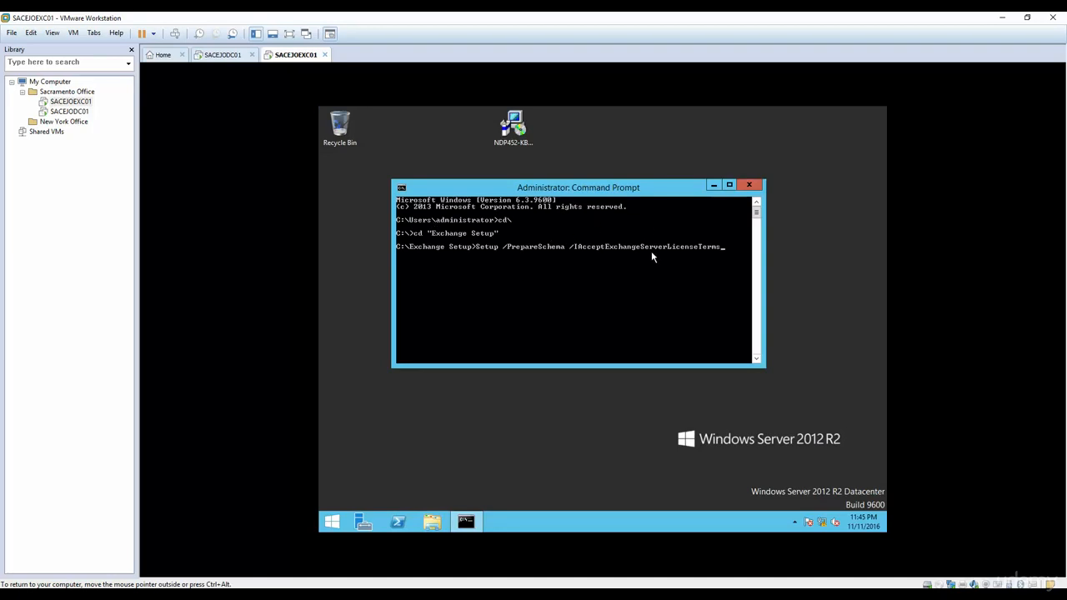
key(Return)
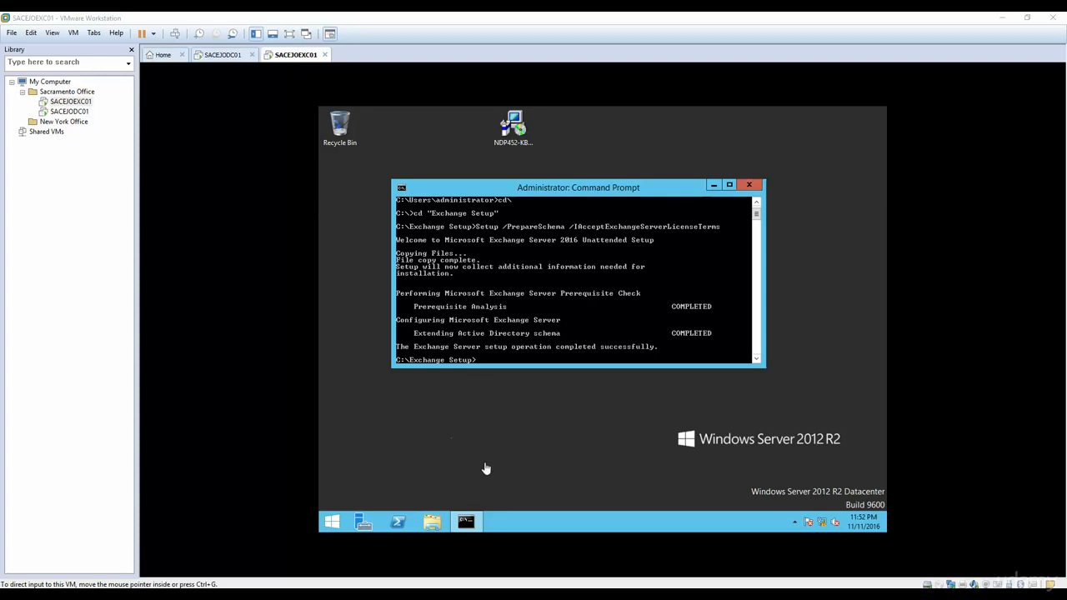
Step: After schema extension completes, recall the previous Setup /PrepareSchema command at the prompt
click(518, 342)
key(Up)
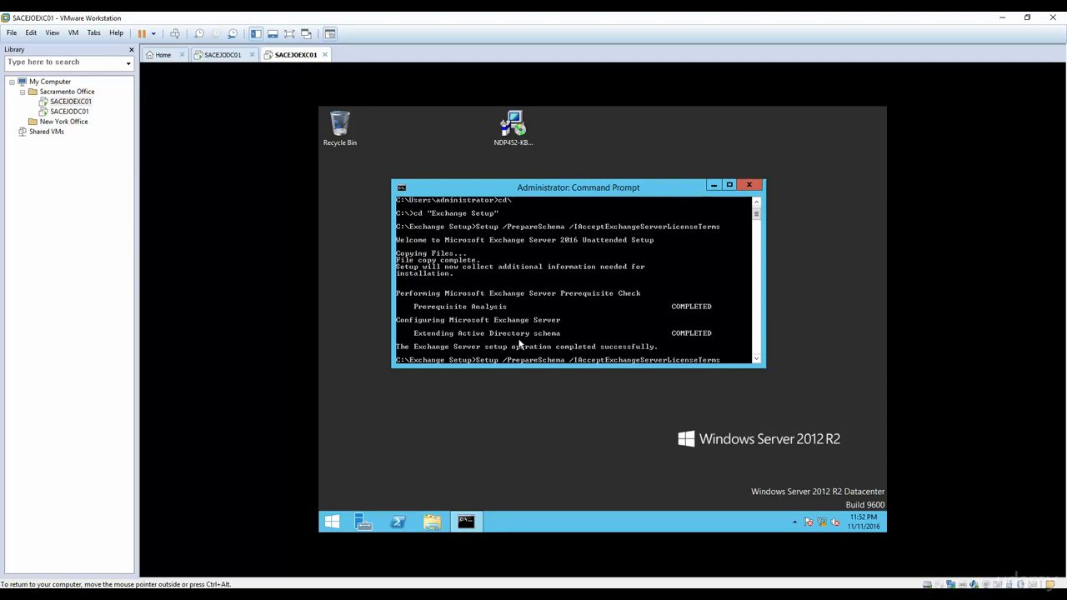
Step: Change the recalled switch to /PrepareAD, run it, and recall it after the organization-name error
key(BackSpace)
key(BackSpace)
key(BackSpace)
key(BackSpace)
key(BackSpace)
key(BackSpace)
key(BackSpace)
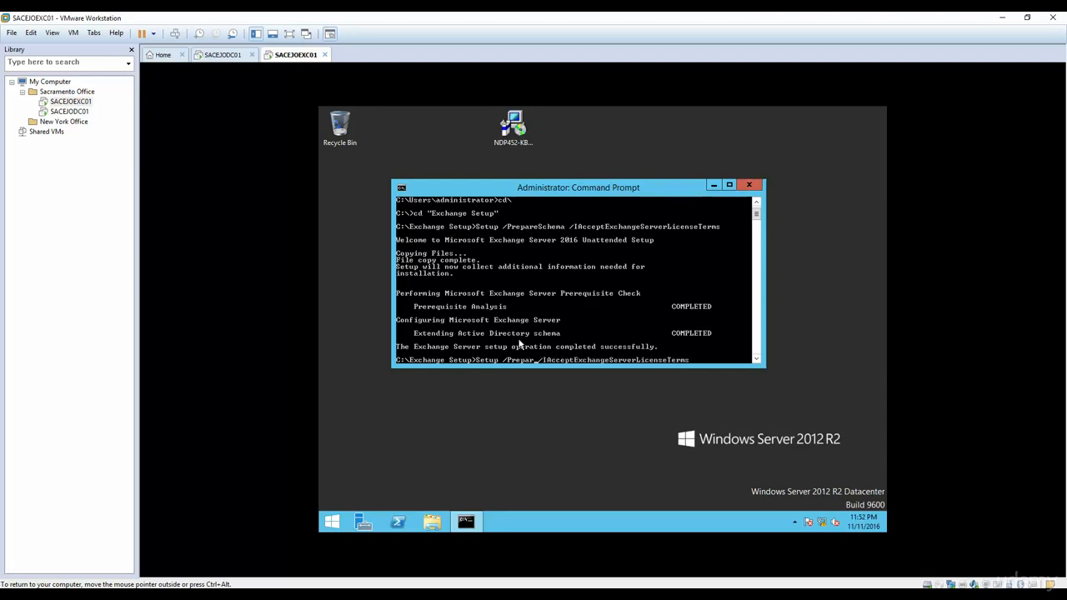
text(eAD)
key(Return)
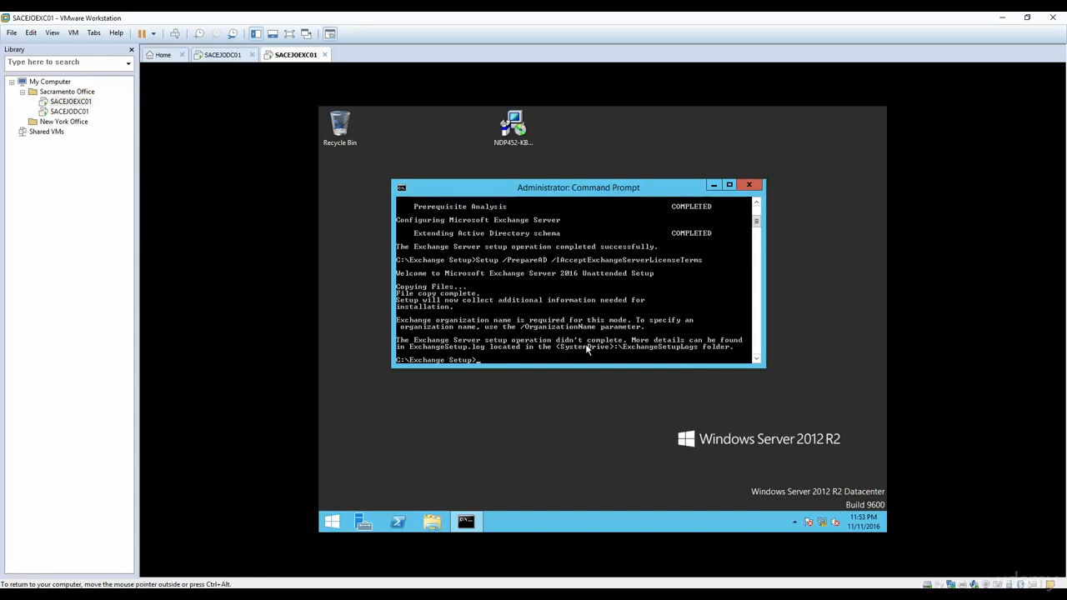
key(Up)
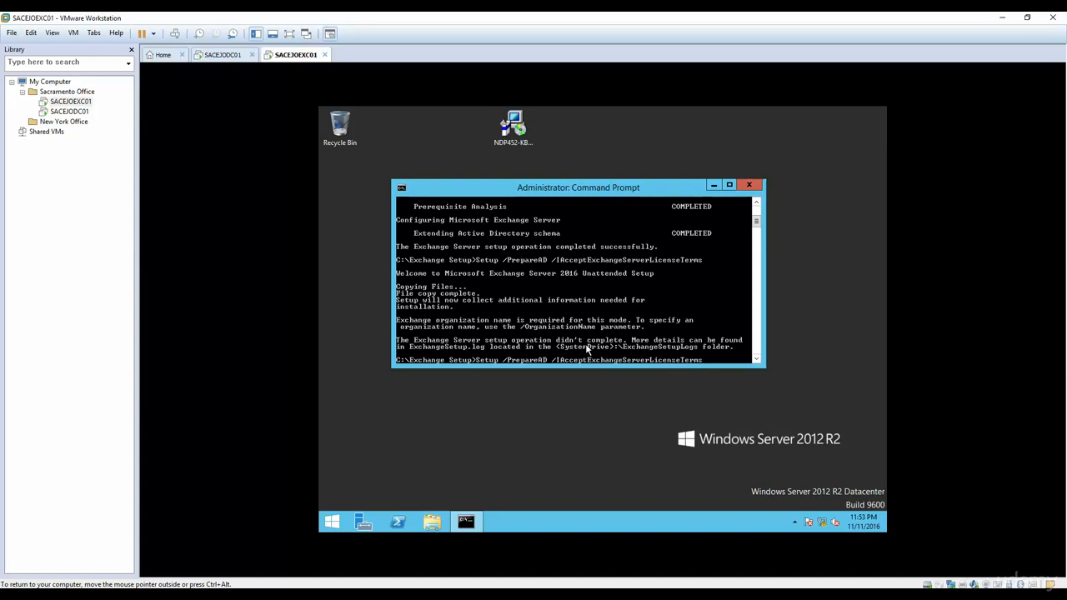
Step: Add /OrganizationName:"ELMJOTECH" to the PrepareAD command and run it
text(/Organi)
key(BackSpace)
text(ization)
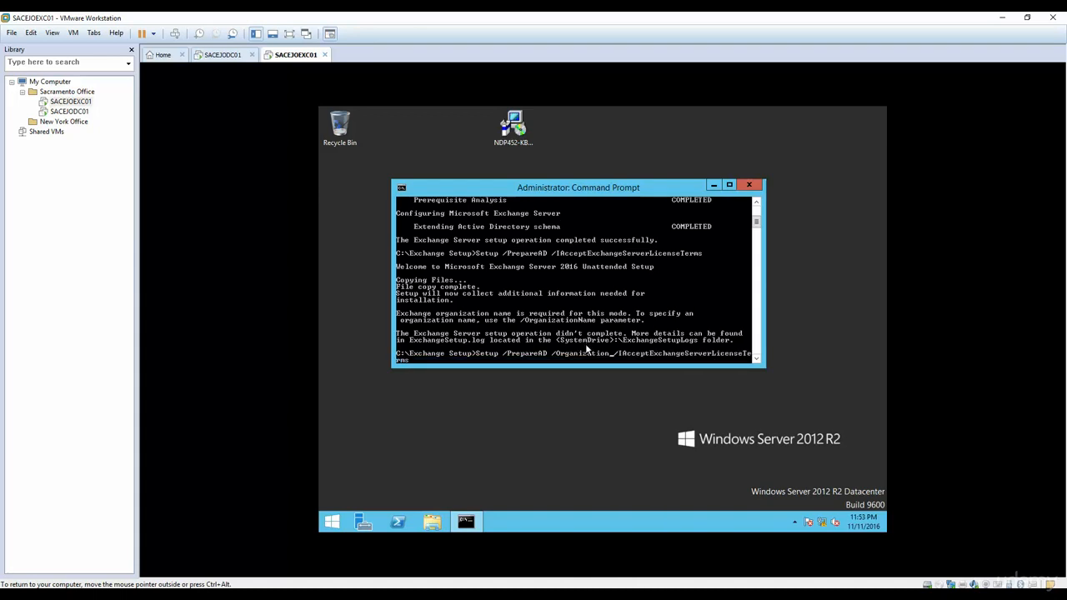
text(na)
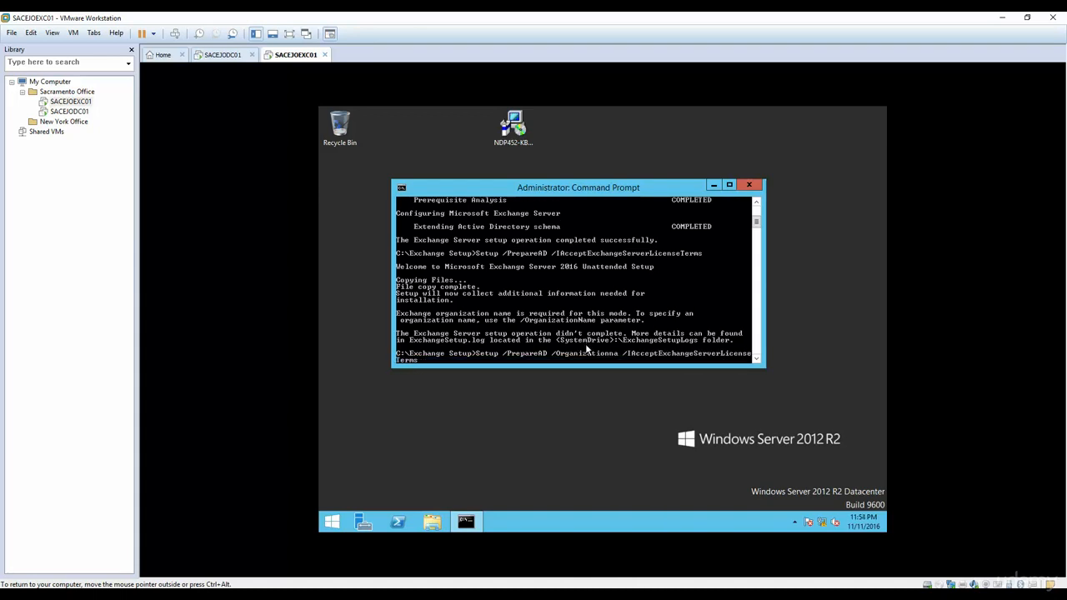
text(m)
key(BackSpace)
text(Name)
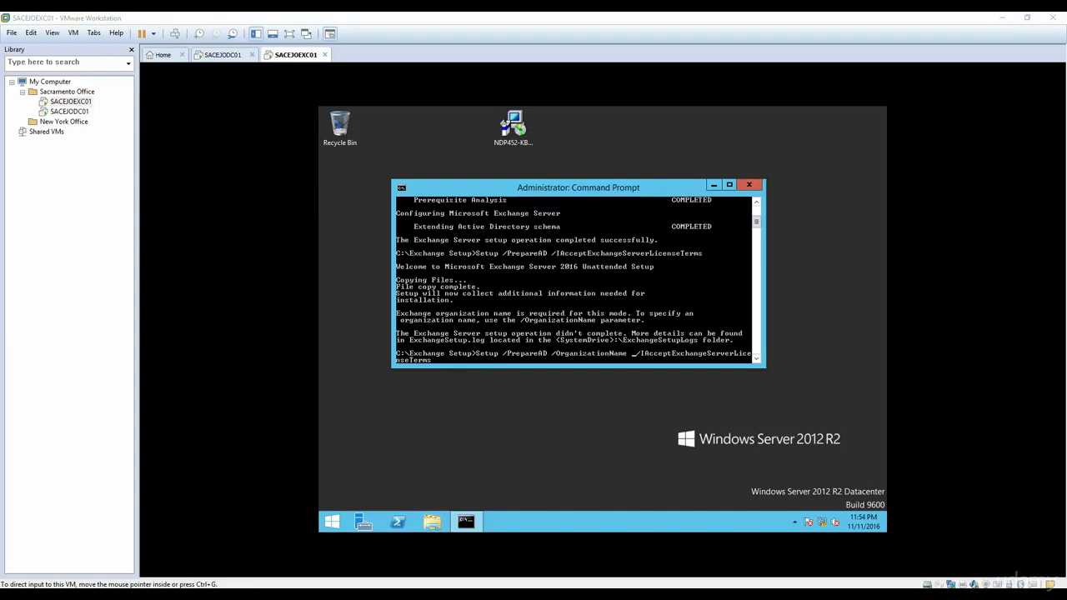
click(634, 358)
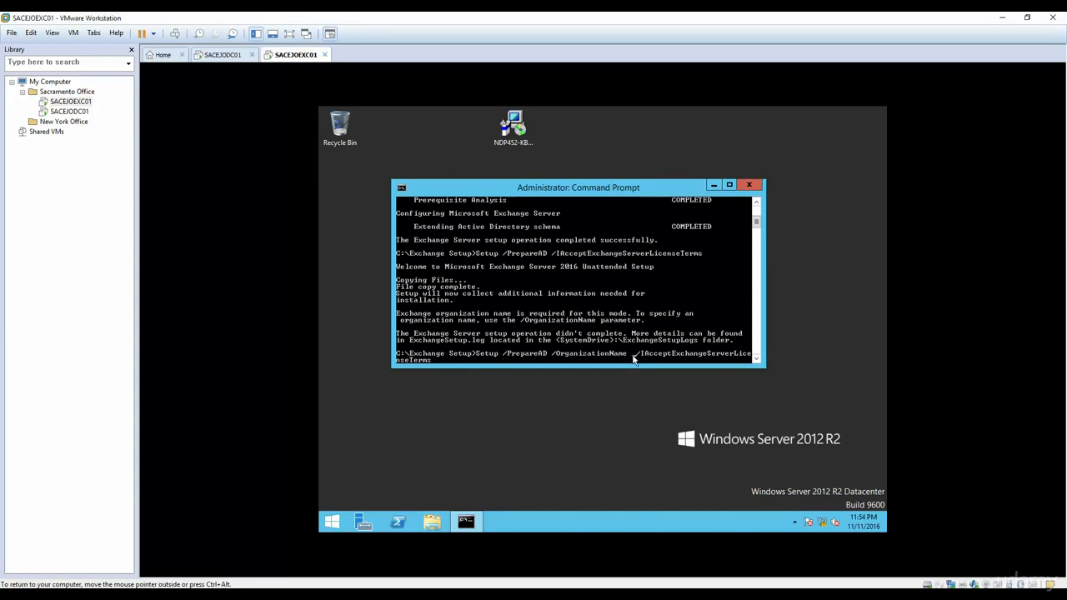
key(BackSpace)
text(:")
text(")
text(ELMJO)
text(TECH")
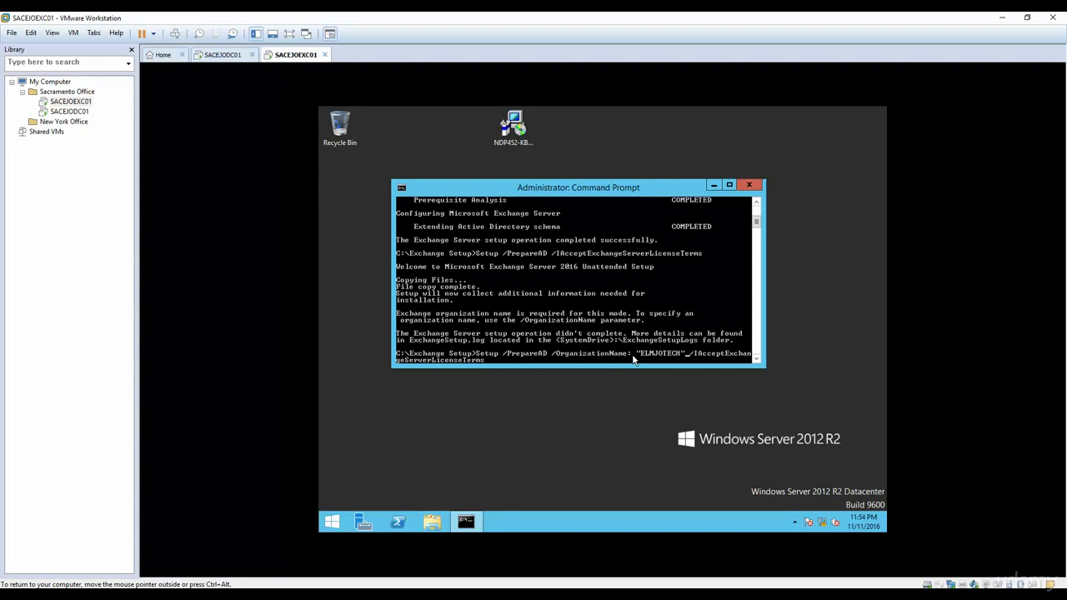
key(Return)
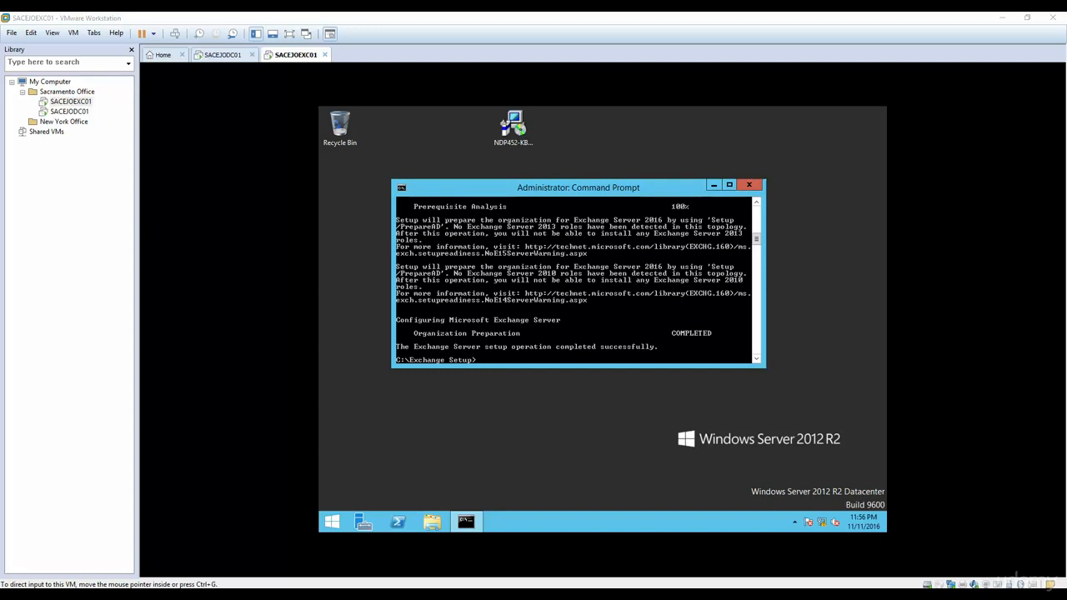
Step: Minimize the Command Prompt, browse to C:\Exchange Setup, and run the setup program
click(399, 432)
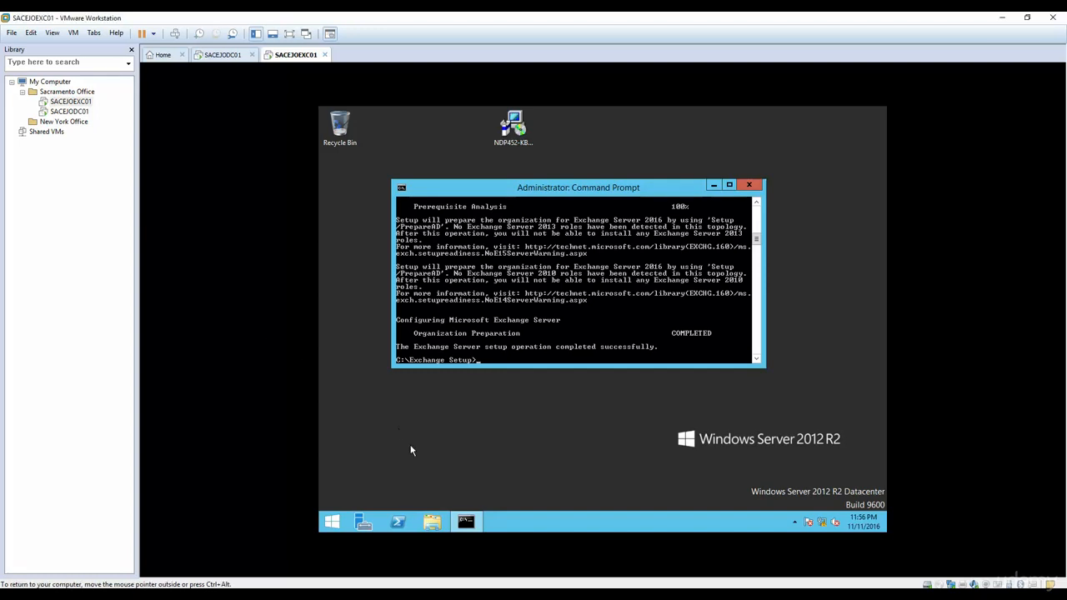
click(470, 523)
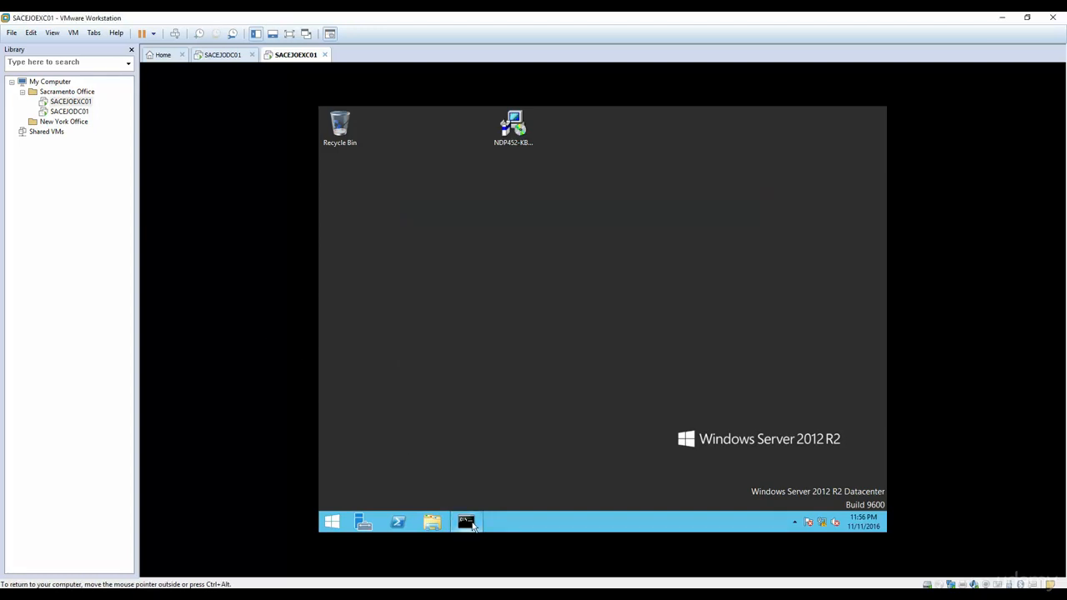
click(433, 522)
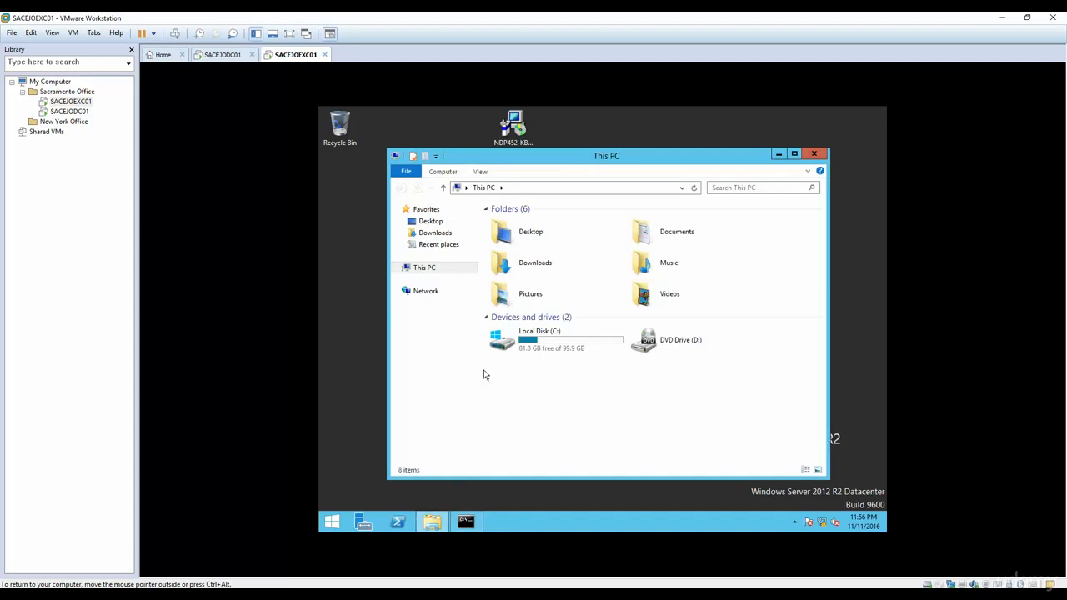
double_click(538, 339)
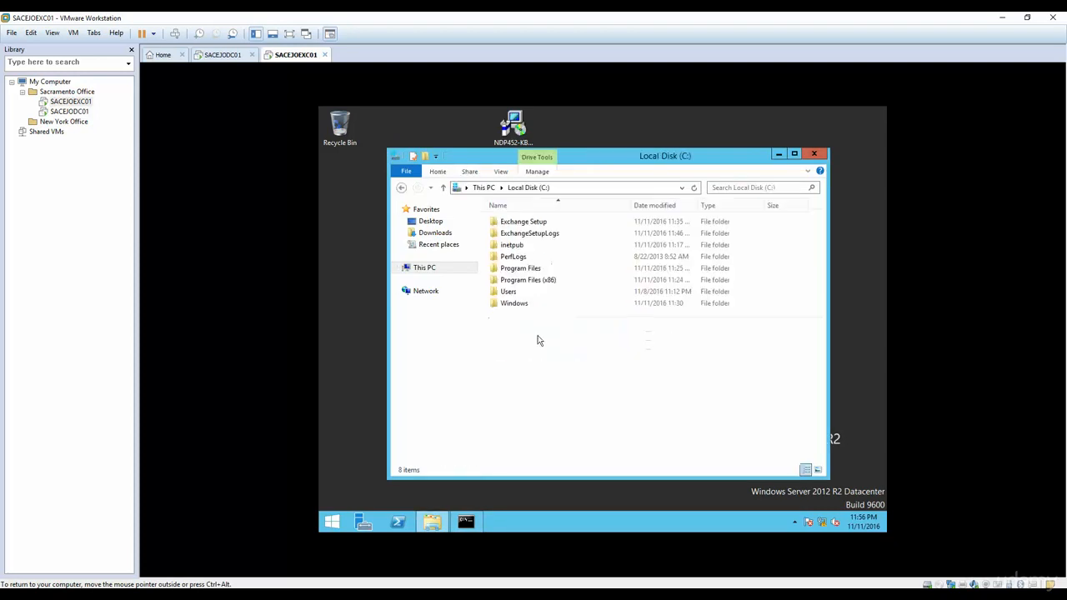
double_click(519, 224)
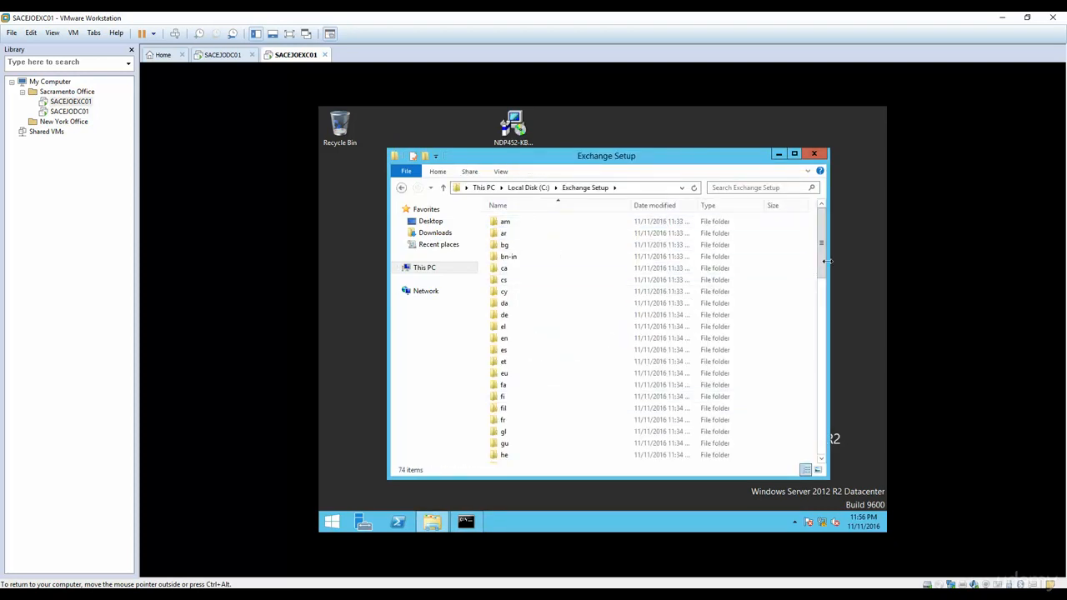
drag(825, 267, 834, 436)
scroll(829, 436, down, 1)
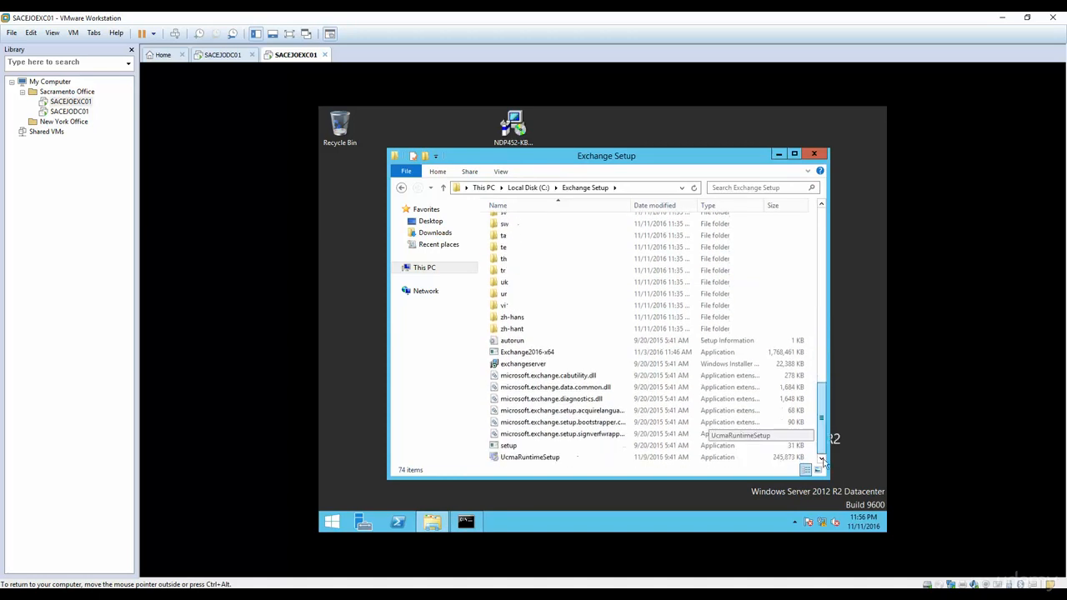
double_click(511, 448)
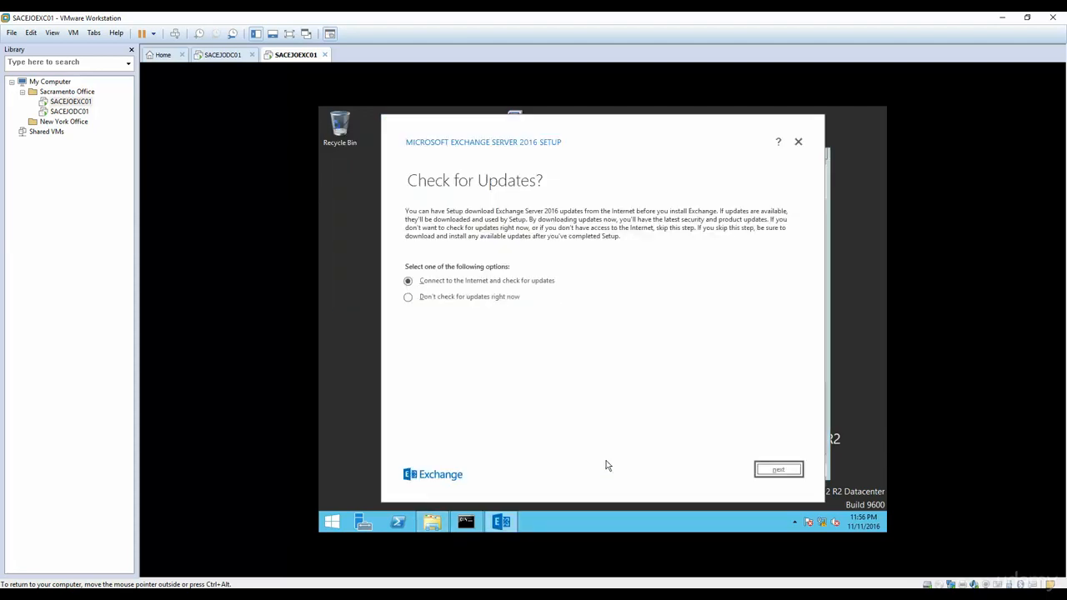
Step: Choose 'Don't check for updates right now', let files copy, and continue past the Introduction page
click(449, 300)
click(510, 283)
click(469, 299)
click(774, 469)
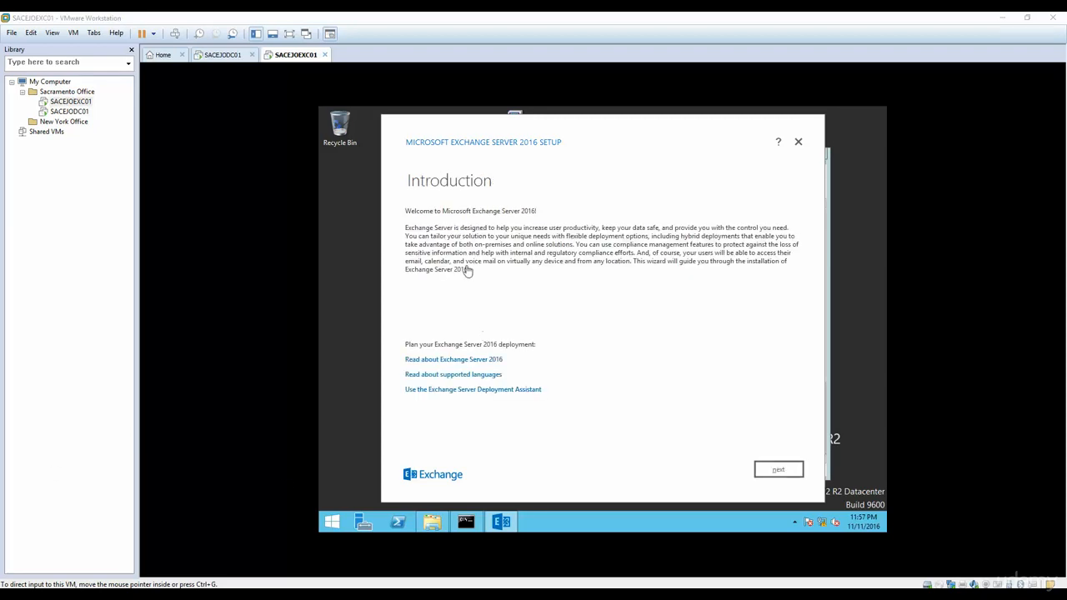
click(683, 403)
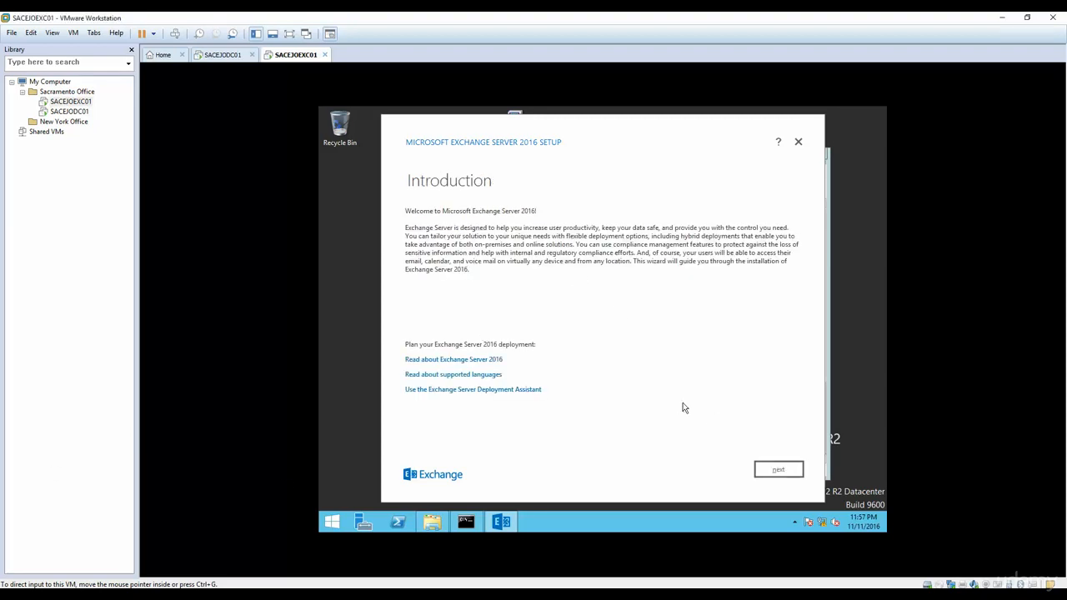
click(778, 472)
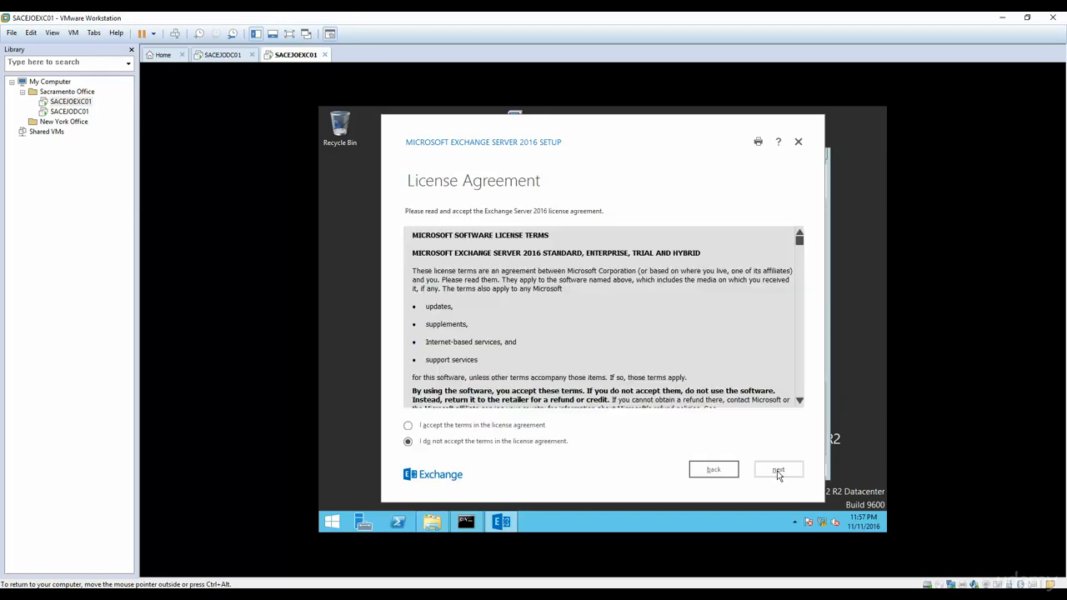
Step: Accept the Exchange Server 2016 license agreement and continue to the Recommended Settings page
click(517, 427)
click(780, 471)
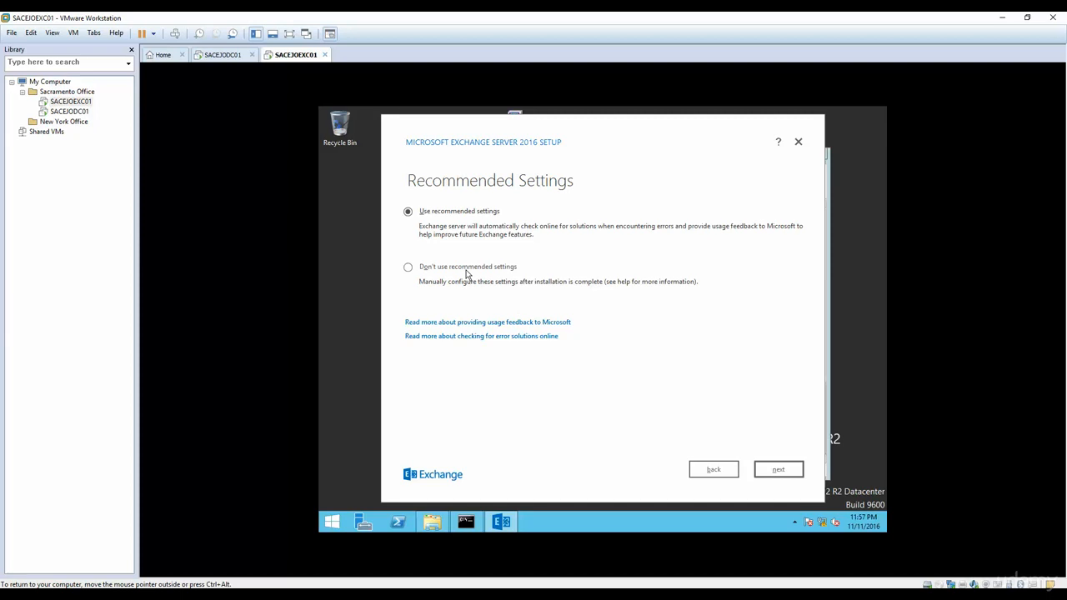
Step: Keep the recommended settings and tick only the Mailbox role under Server Role Selection
click(777, 469)
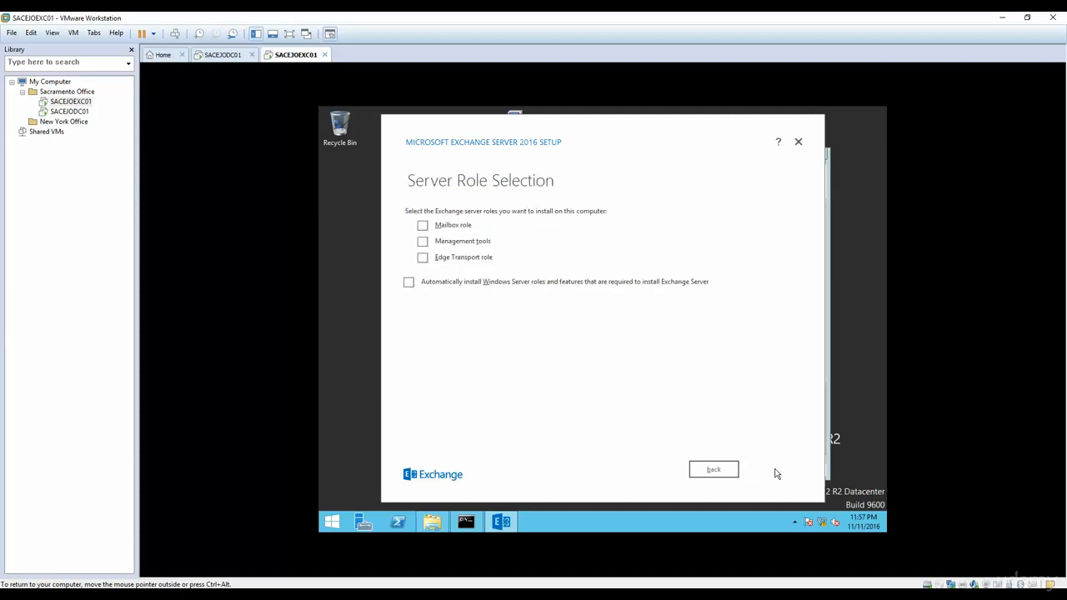
click(423, 226)
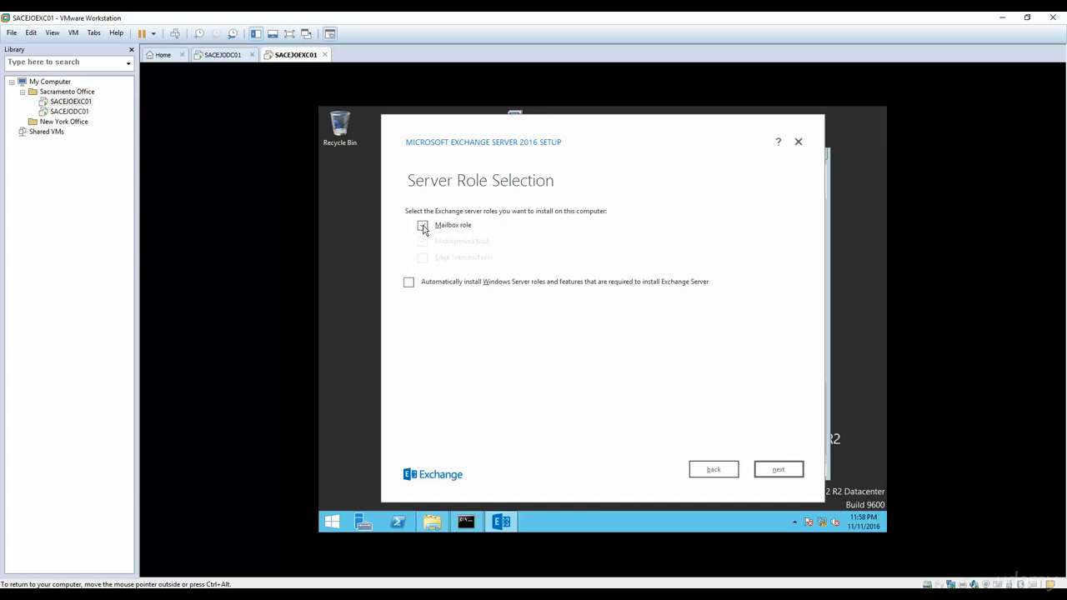
click(423, 229)
click(422, 230)
click(421, 228)
click(423, 241)
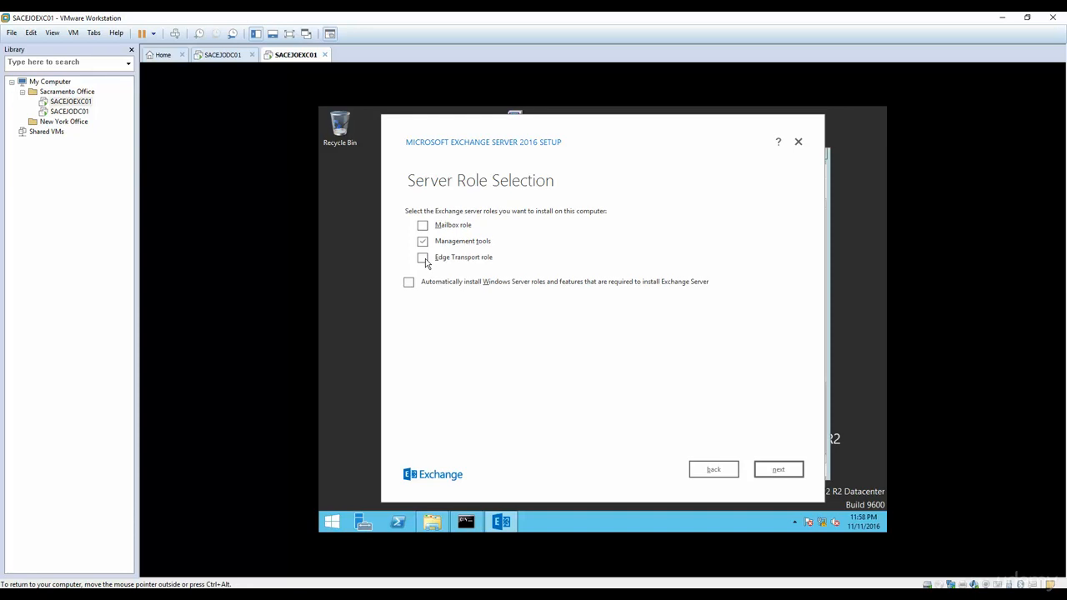
click(423, 225)
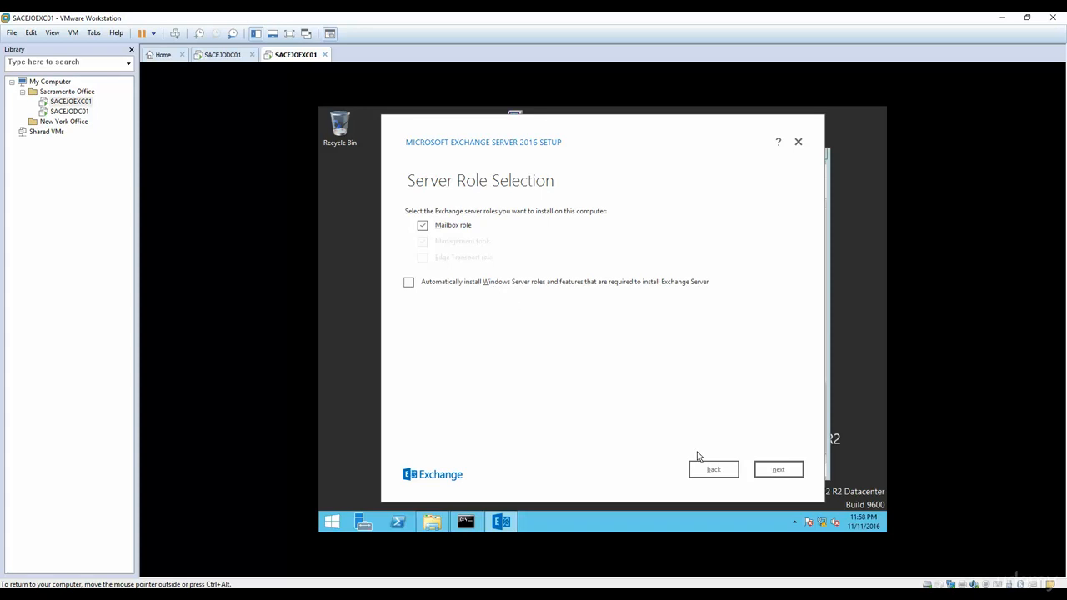
Step: Enable automatic installation of required Windows Server features, then advance to Installation Space and Location
click(778, 471)
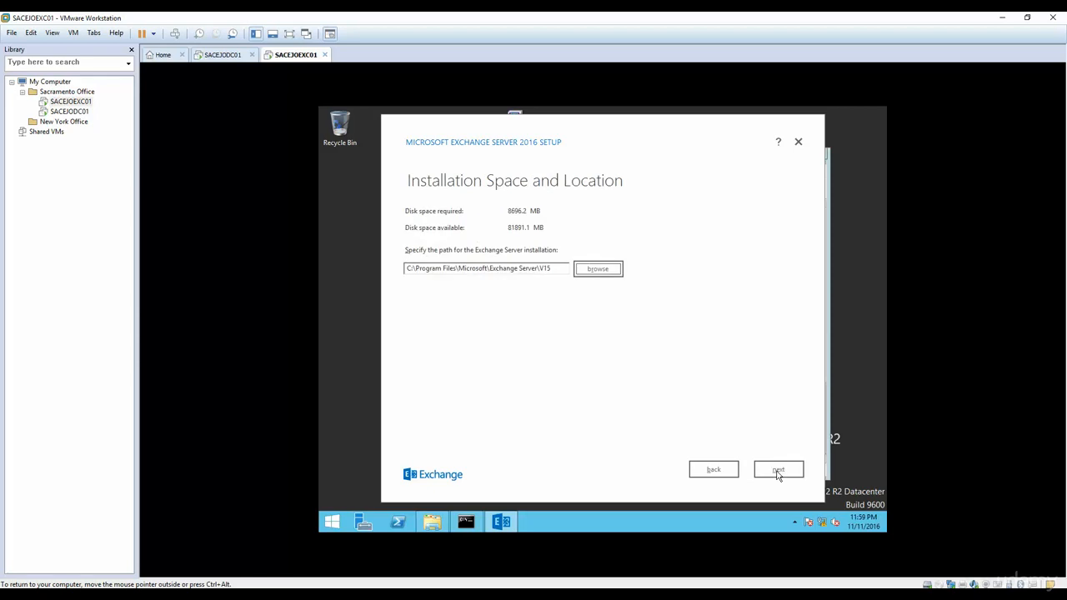
click(712, 472)
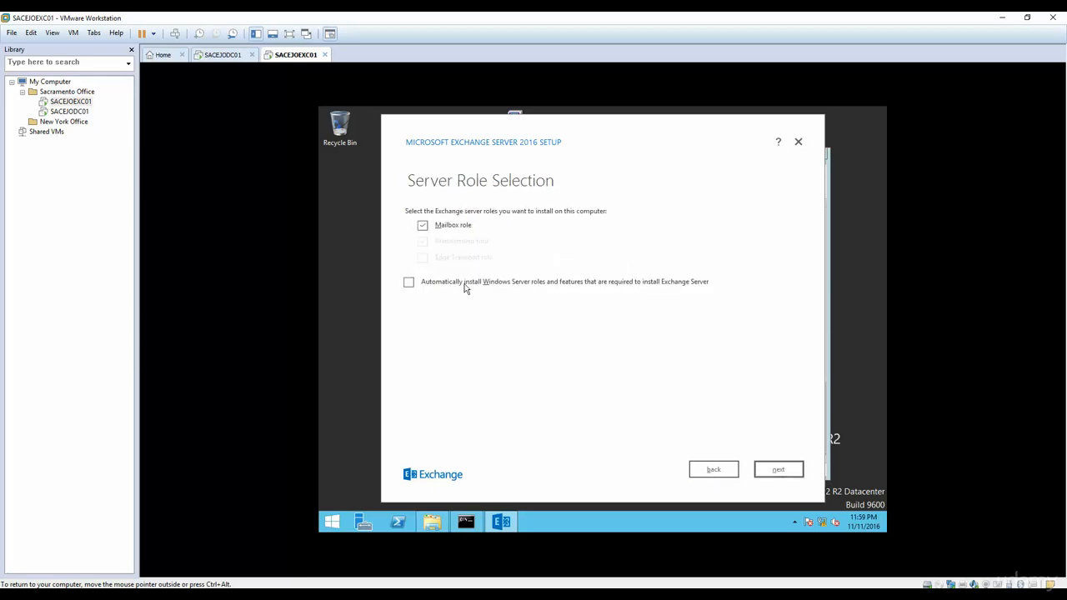
click(558, 286)
click(768, 470)
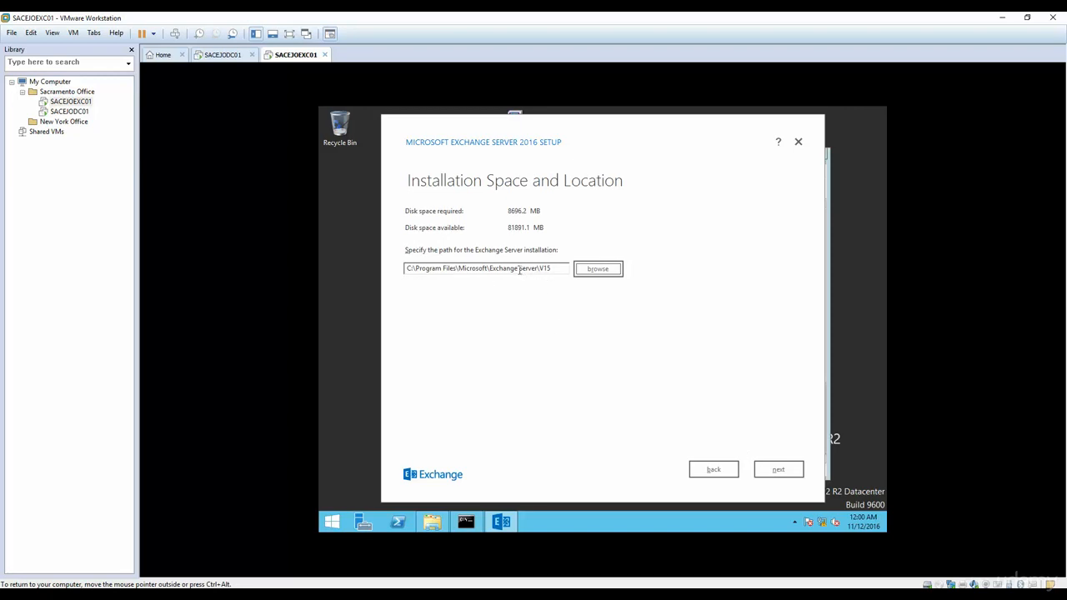
Step: Keep the default path C:\Program Files\Microsoft\Exchange Server\V15 and proceed to Malware Protection Settings
click(777, 472)
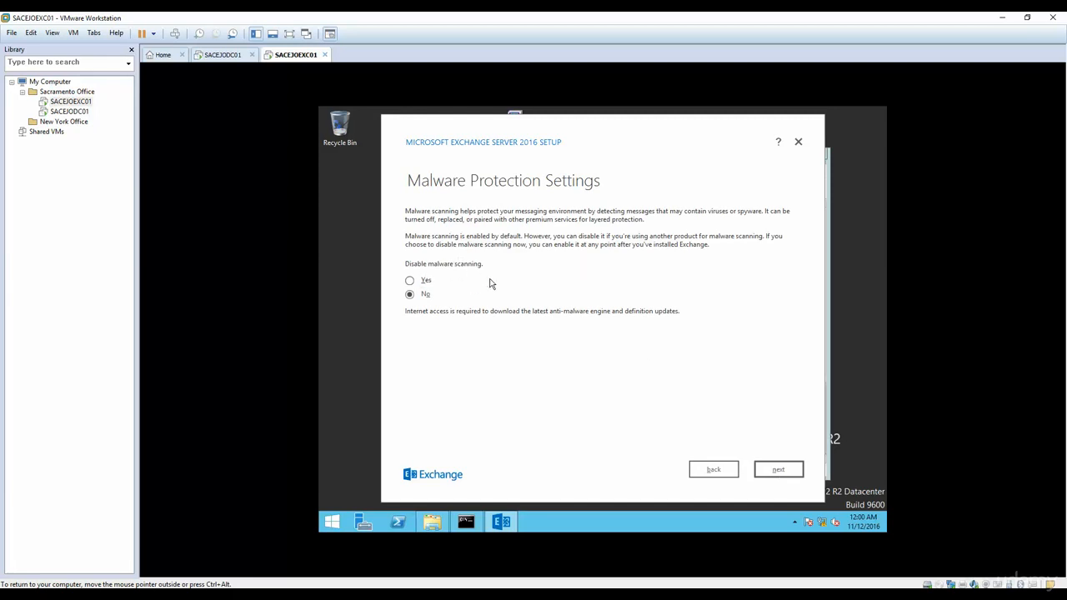
Step: Leave 'Disable malware scanning' at No and run the installation until Setup Completed appears
click(773, 472)
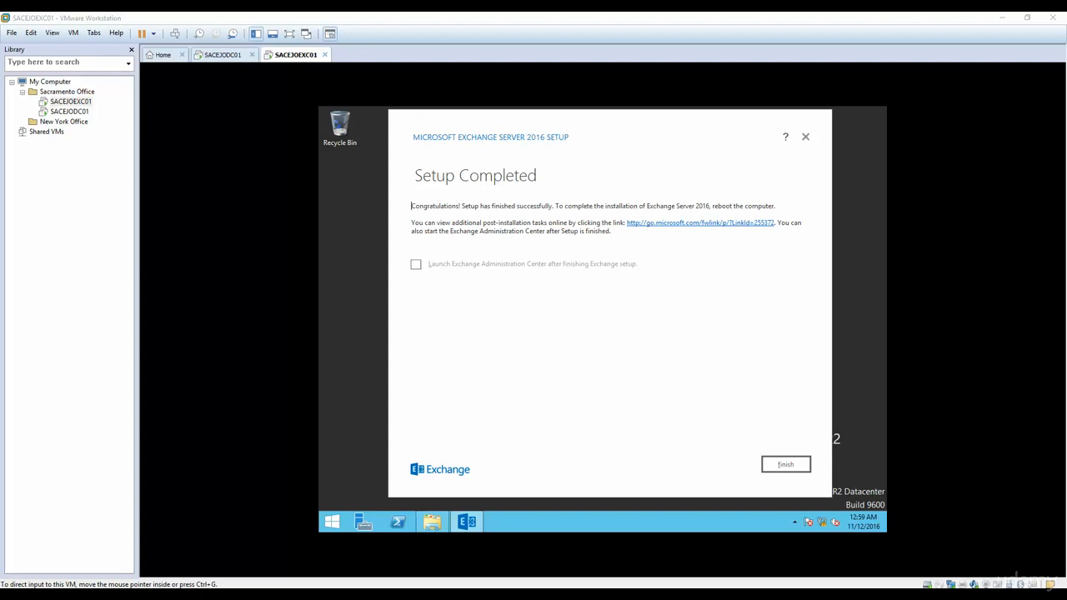
click(627, 354)
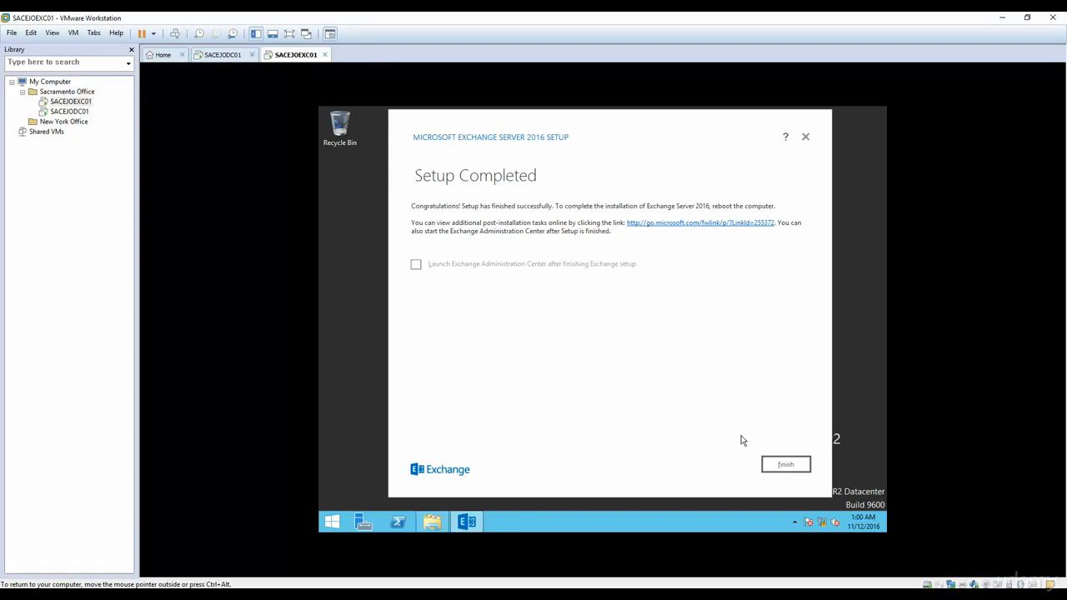
click(792, 471)
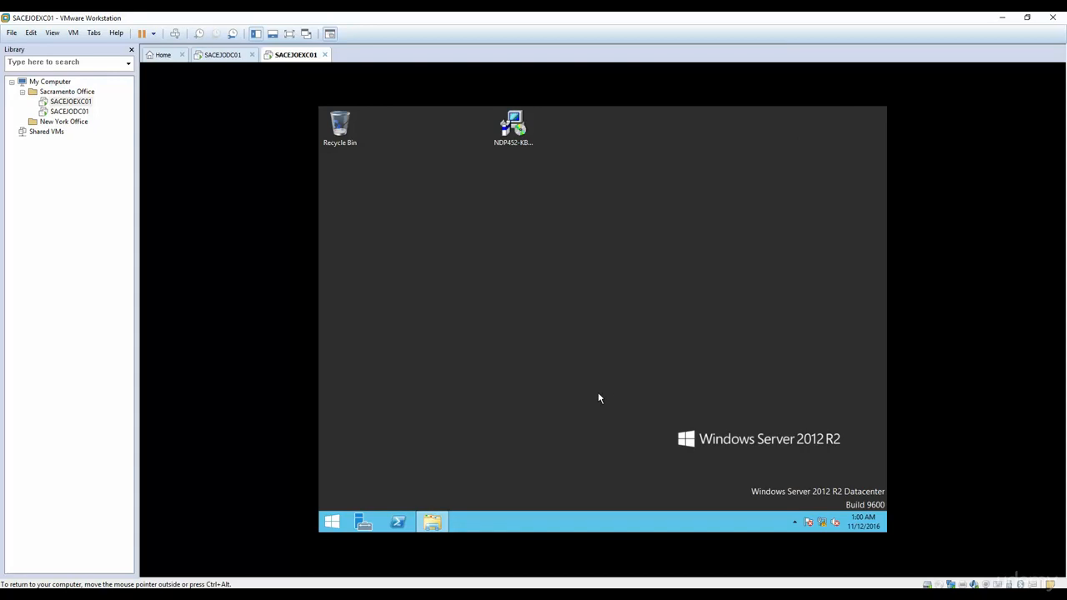
click(332, 522)
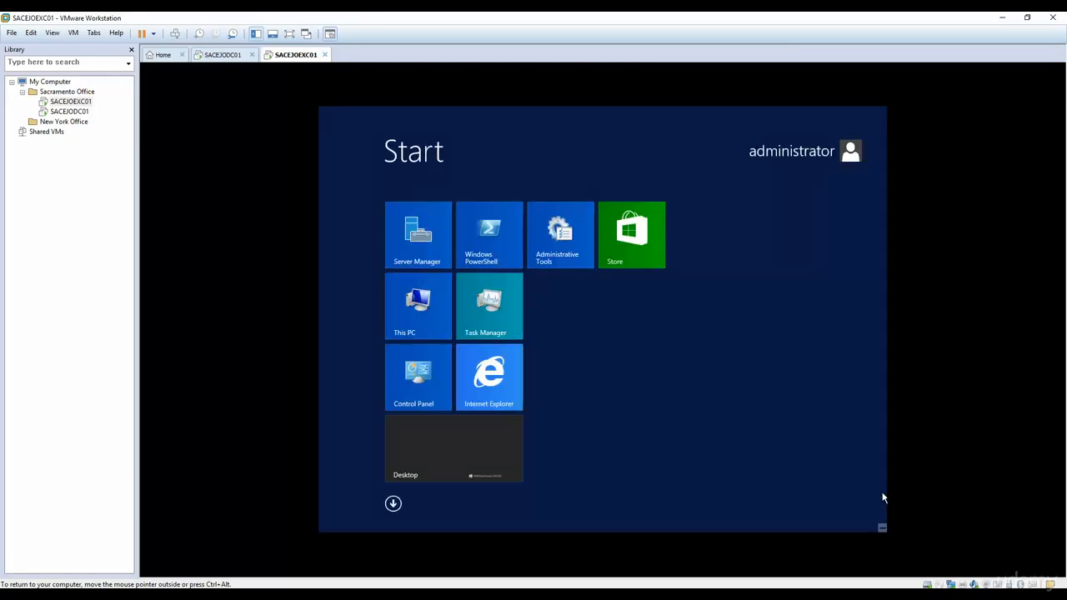
click(881, 526)
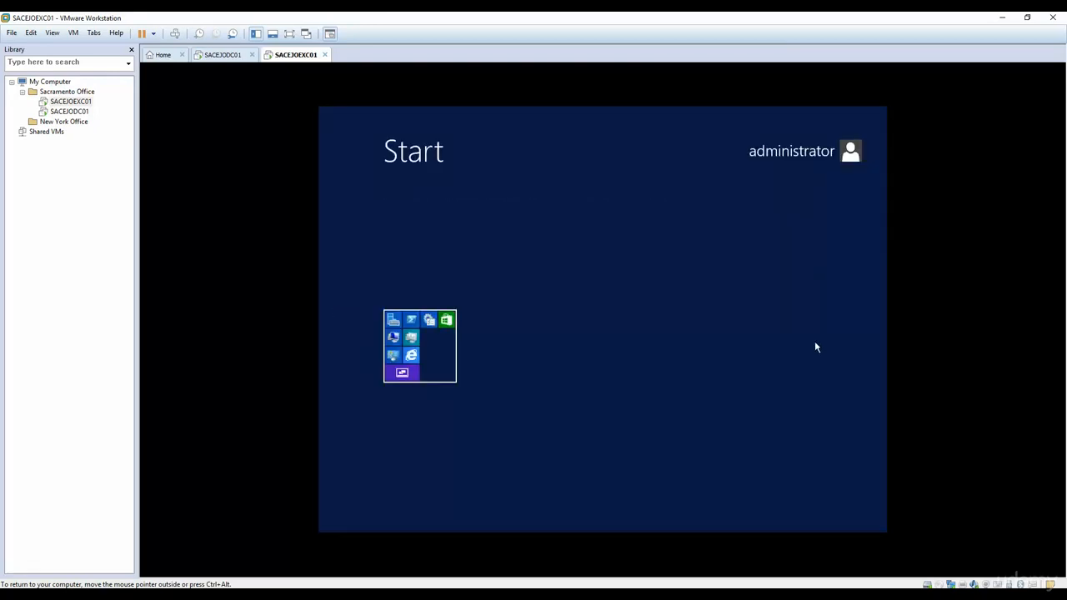
click(413, 384)
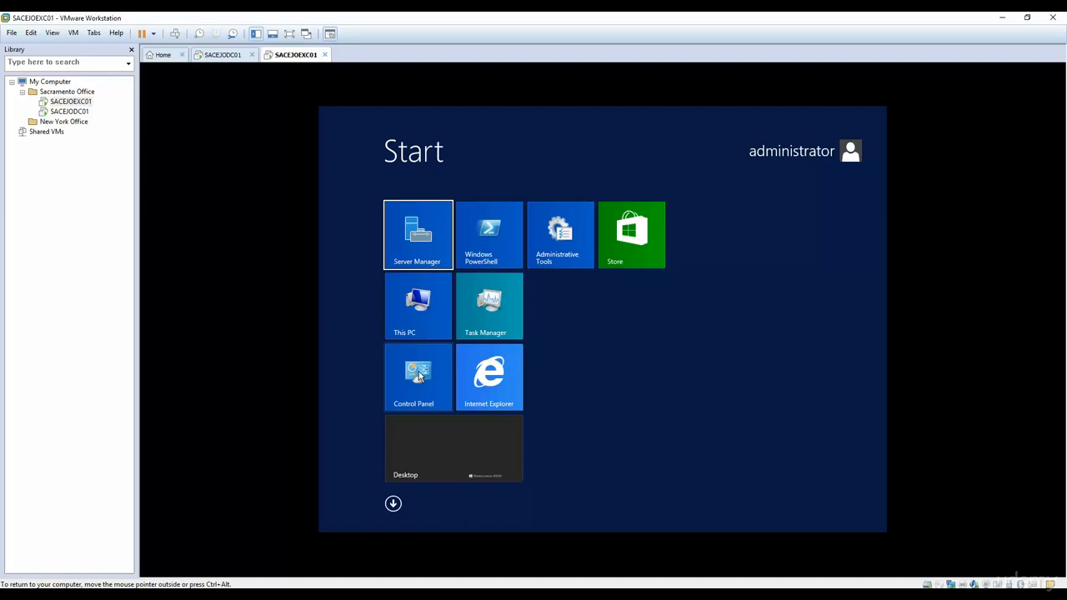
click(882, 528)
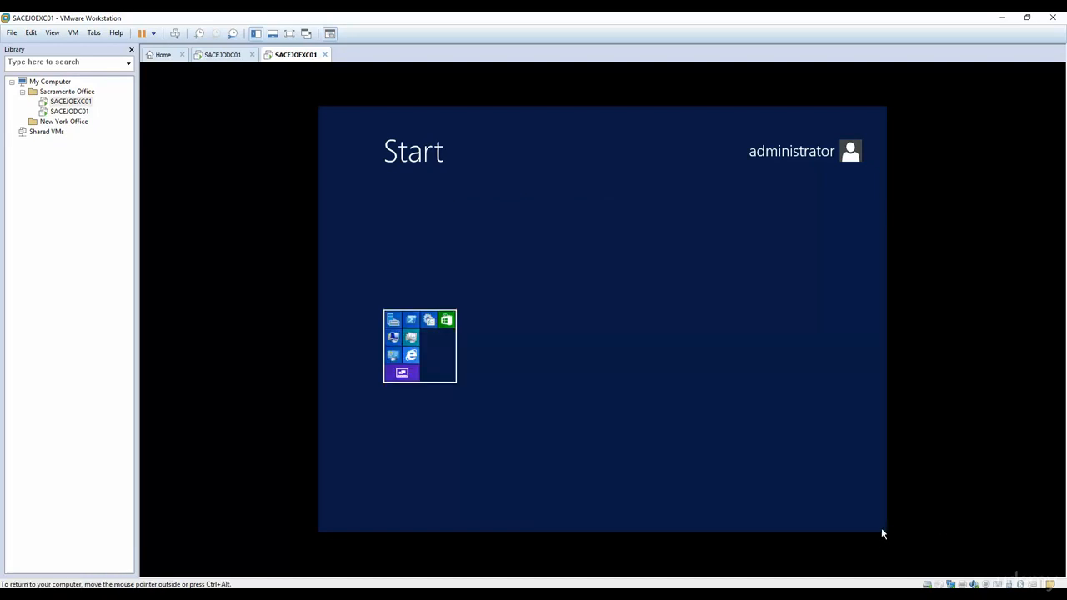
click(413, 379)
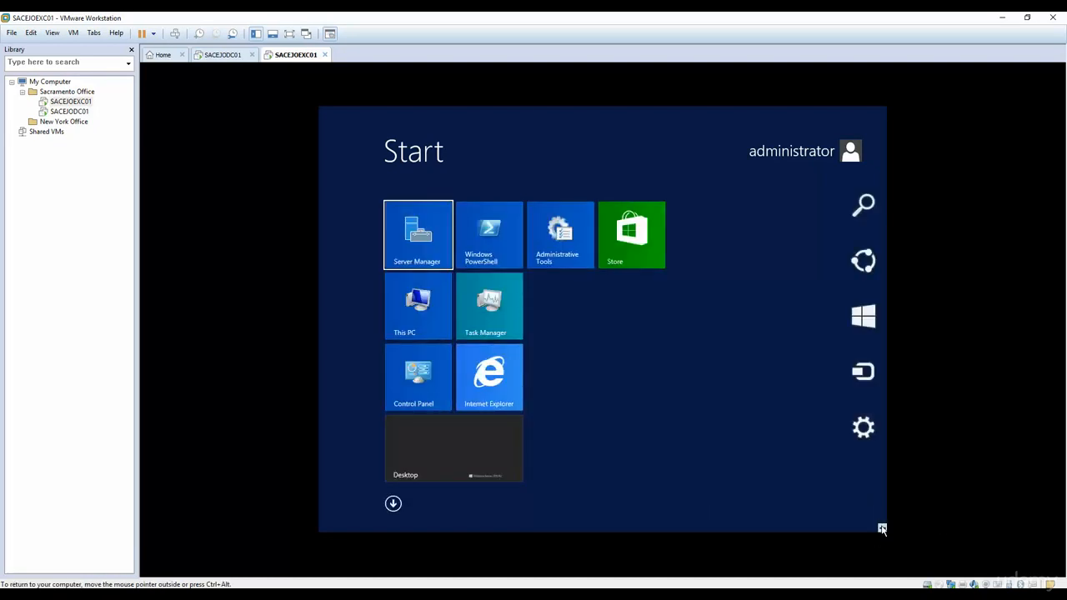
Step: Restart the Windows Server VM from Settings' Power menu and confirm the shutdown reason
key(super+i)
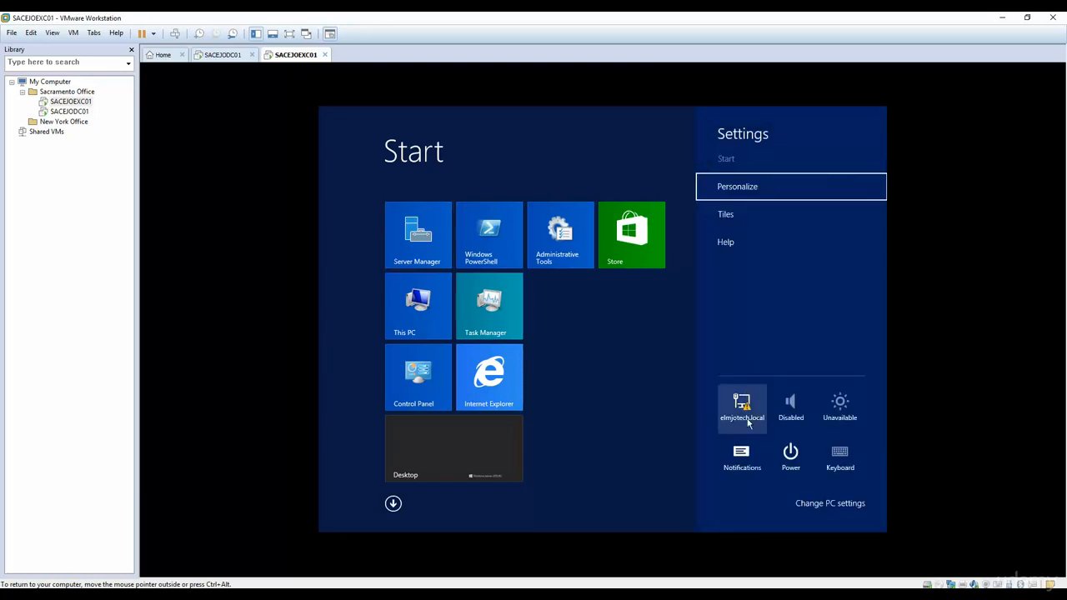
click(791, 454)
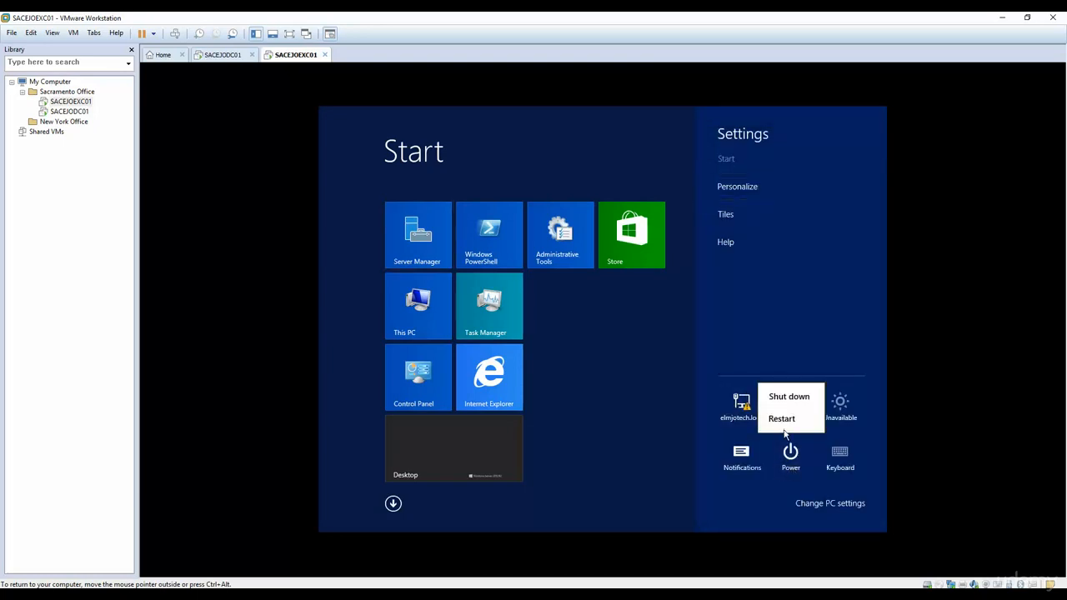
click(788, 397)
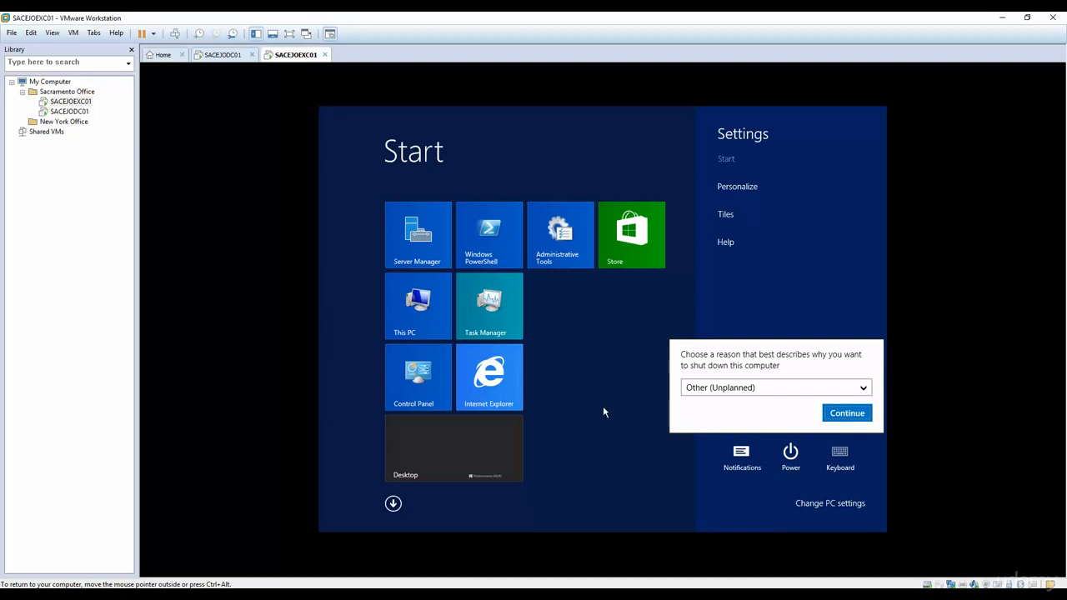
click(847, 413)
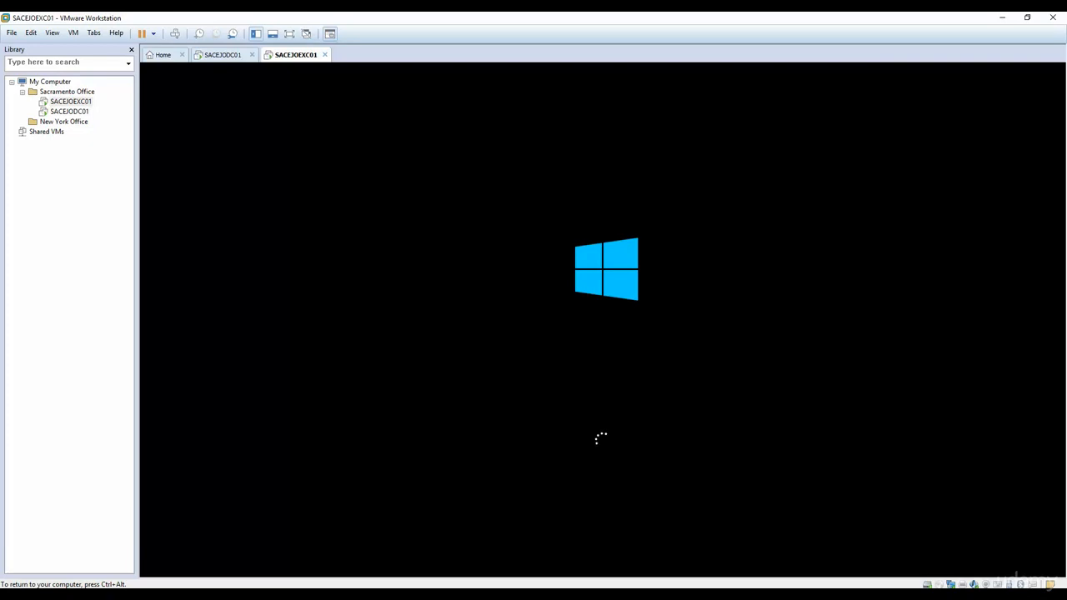
Step: Release keyboard and mouse from the VM back to the host with Ctrl+Alt
key(ctrl+alt)
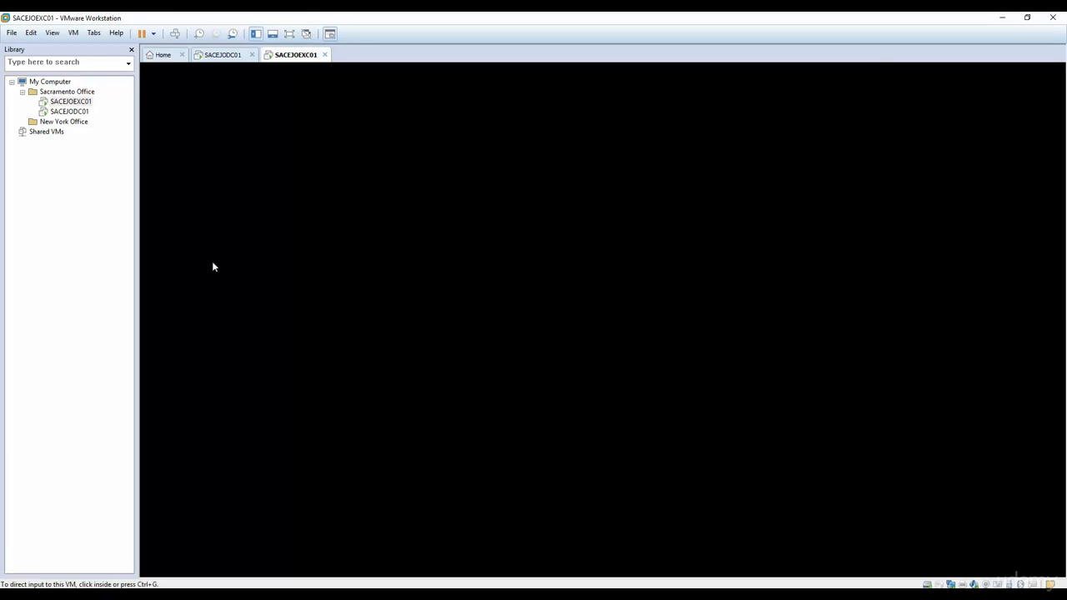